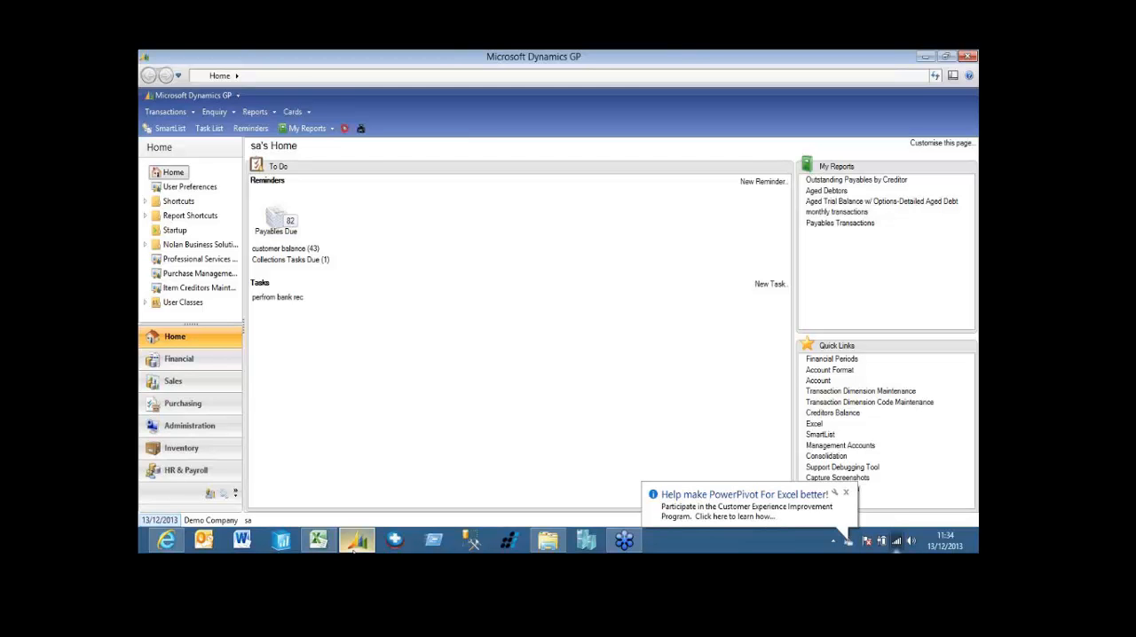
Step: Run the monthly transactions report from My Reports and send its eight invoices to Excel
click(307, 129)
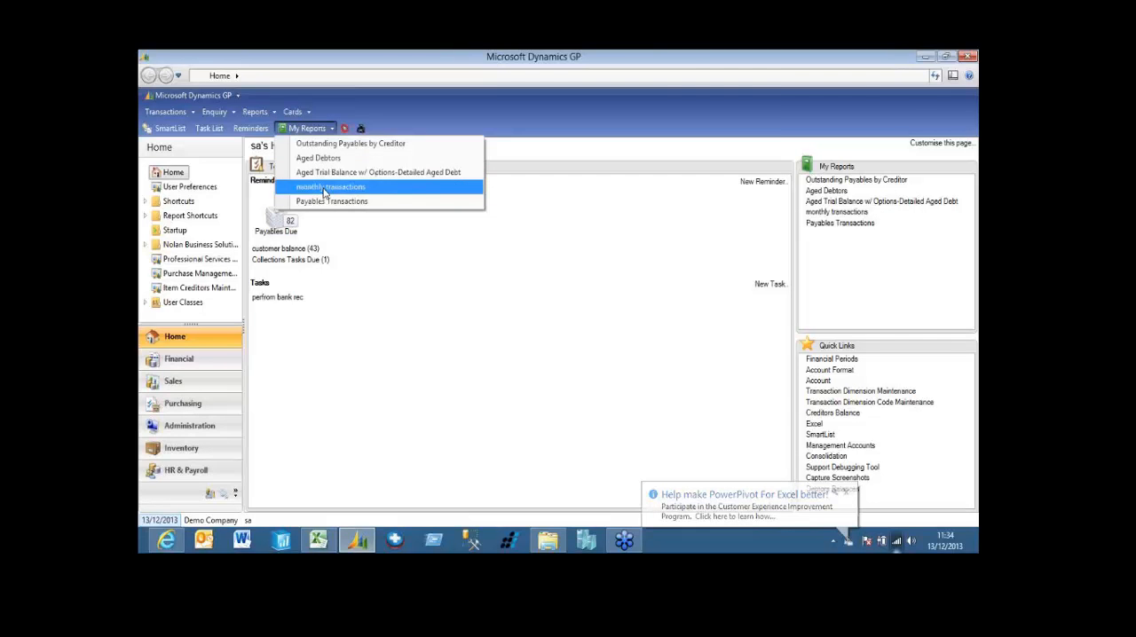
click(329, 186)
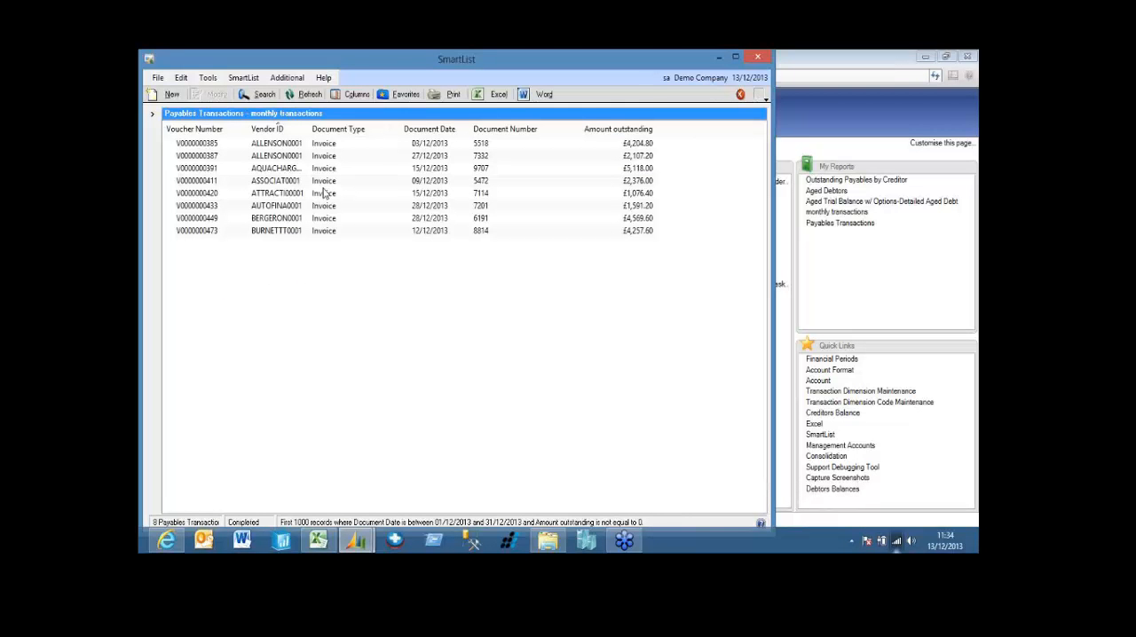
click(490, 98)
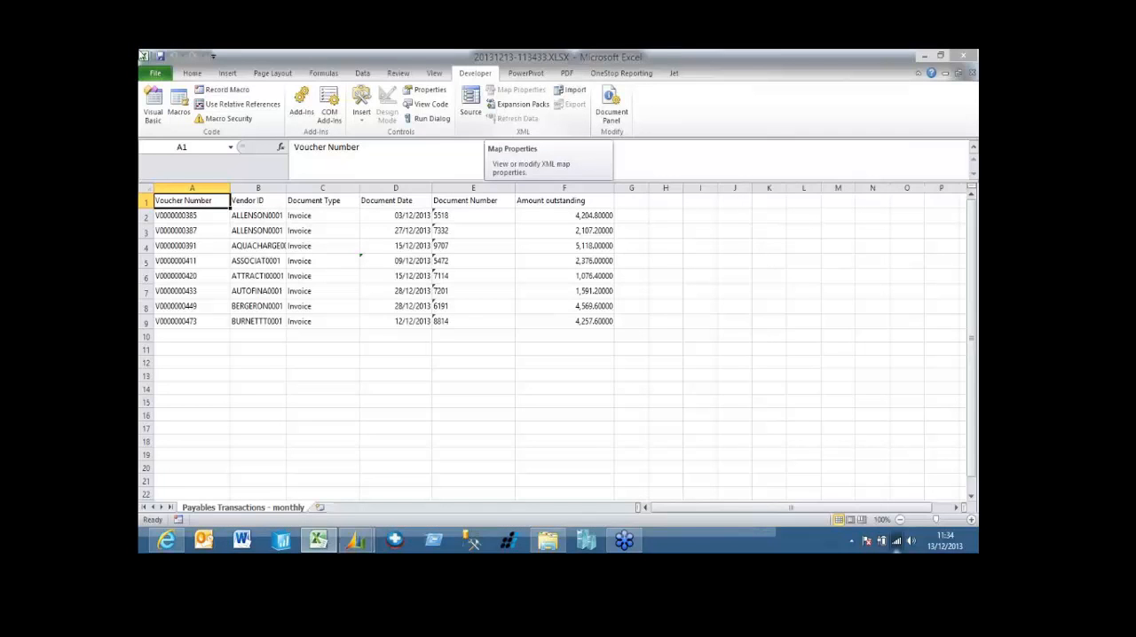
Step: Start Save As to the Desktop in Excel Macro-Enabled Workbook format
click(155, 72)
click(169, 114)
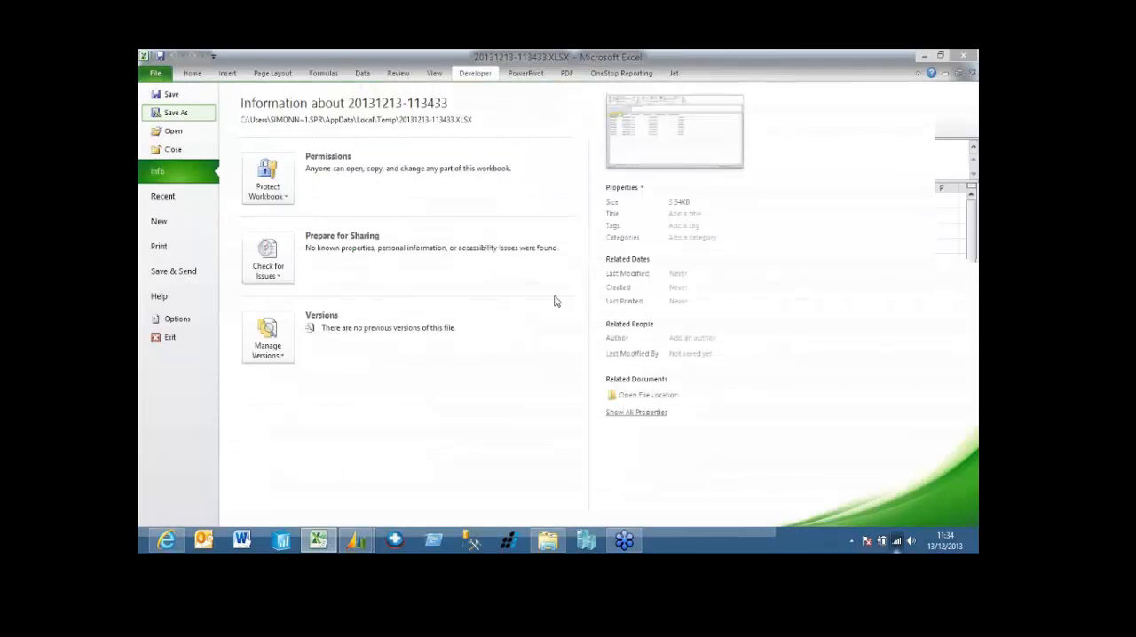
scroll(337, 293, up, 4)
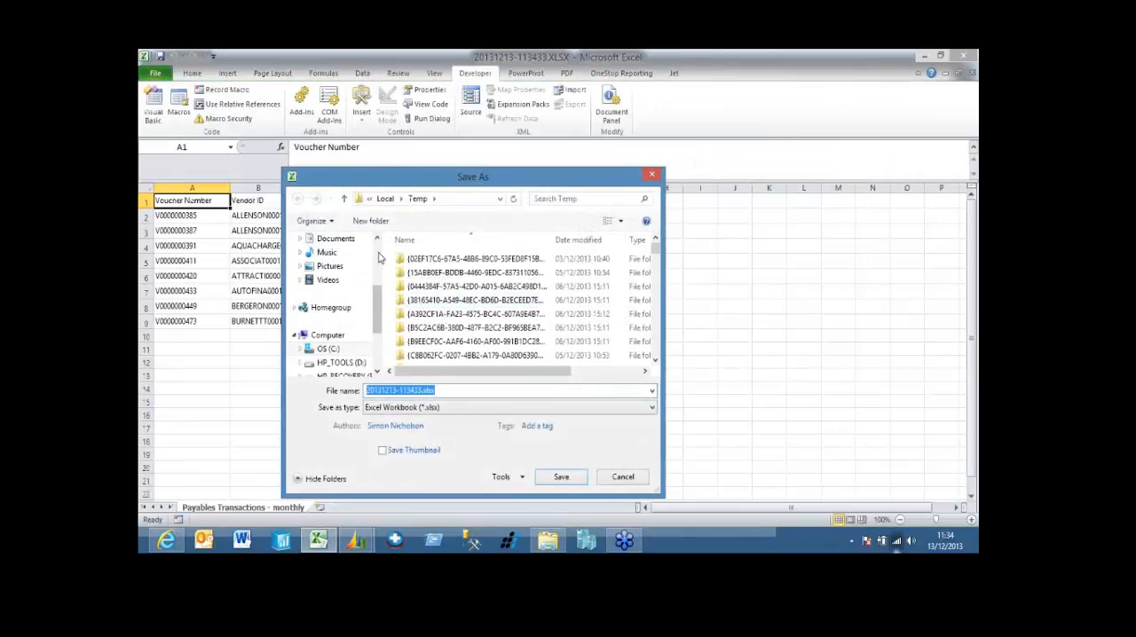
click(330, 286)
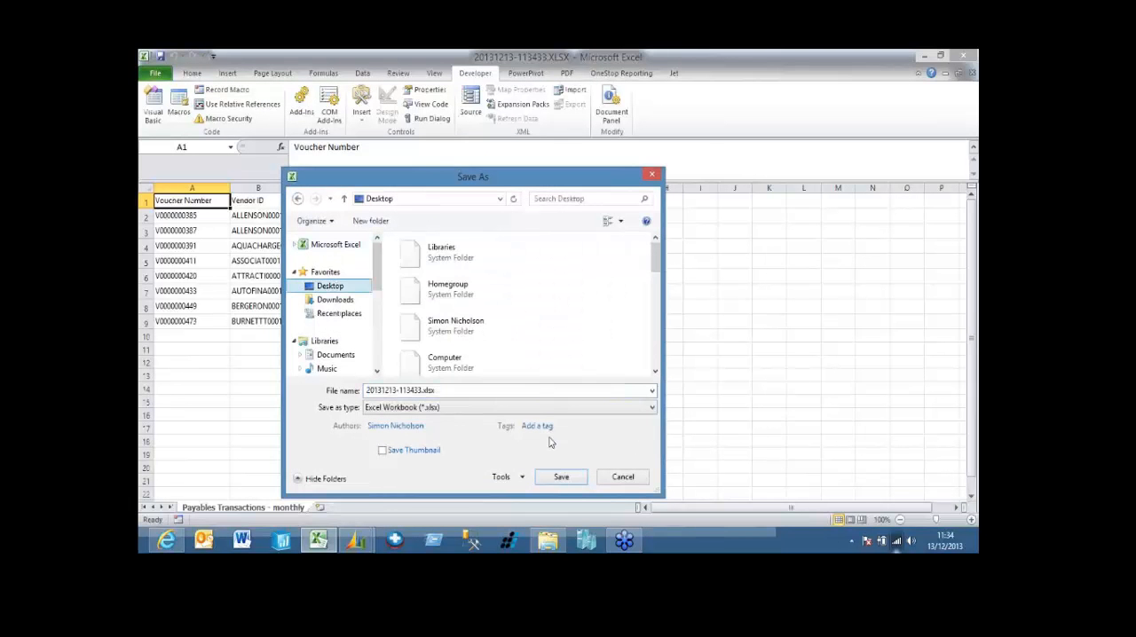
click(498, 407)
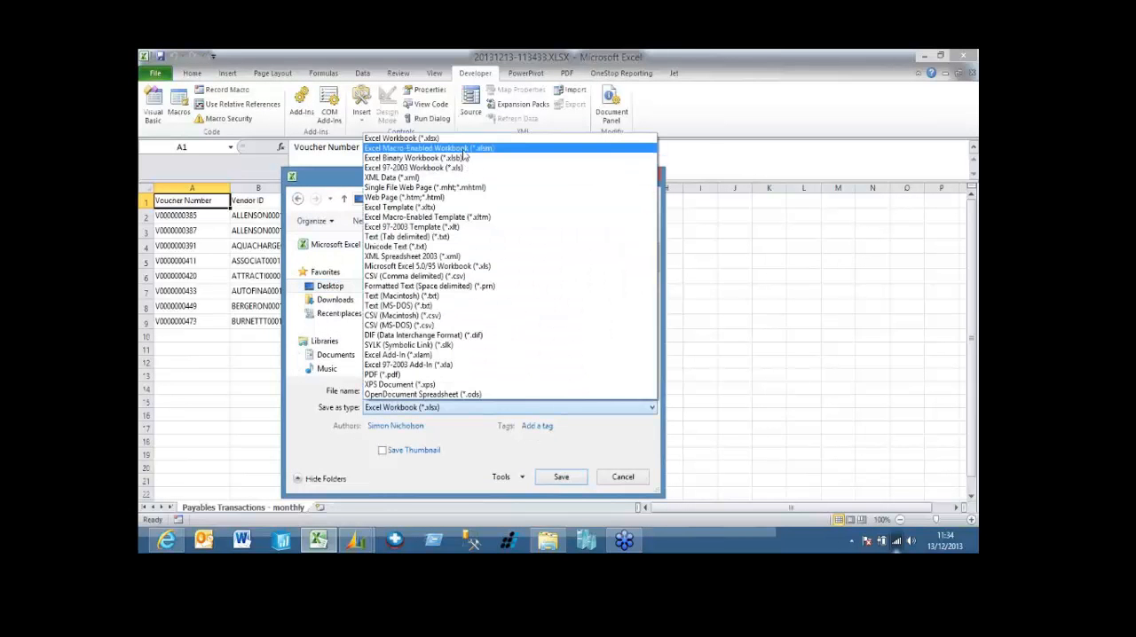
click(463, 148)
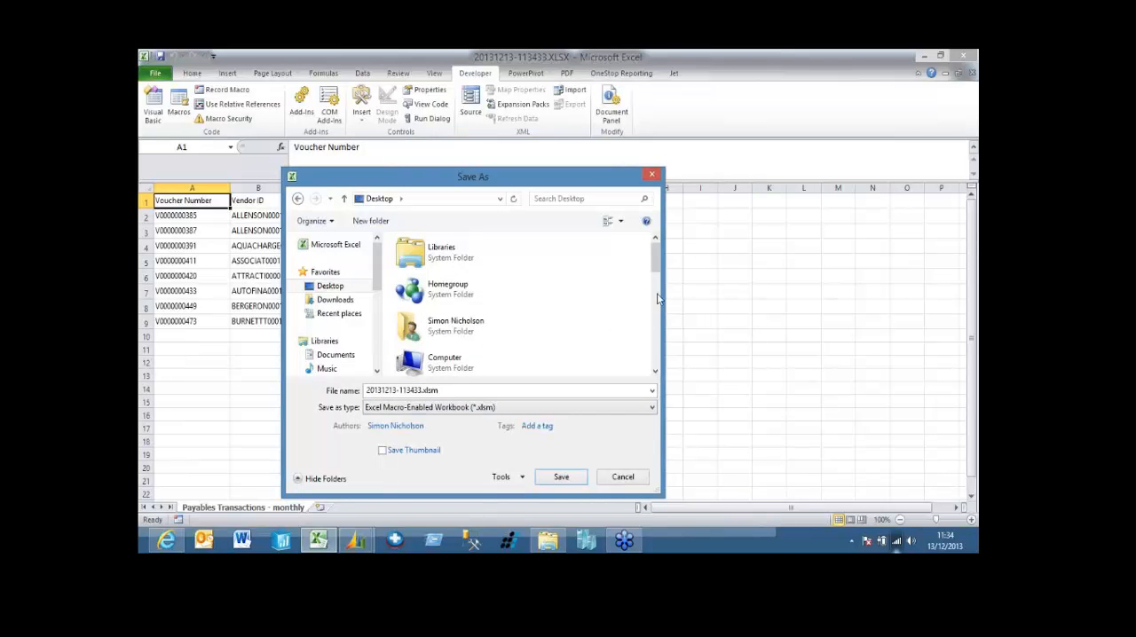
scroll(657, 306, down, 1)
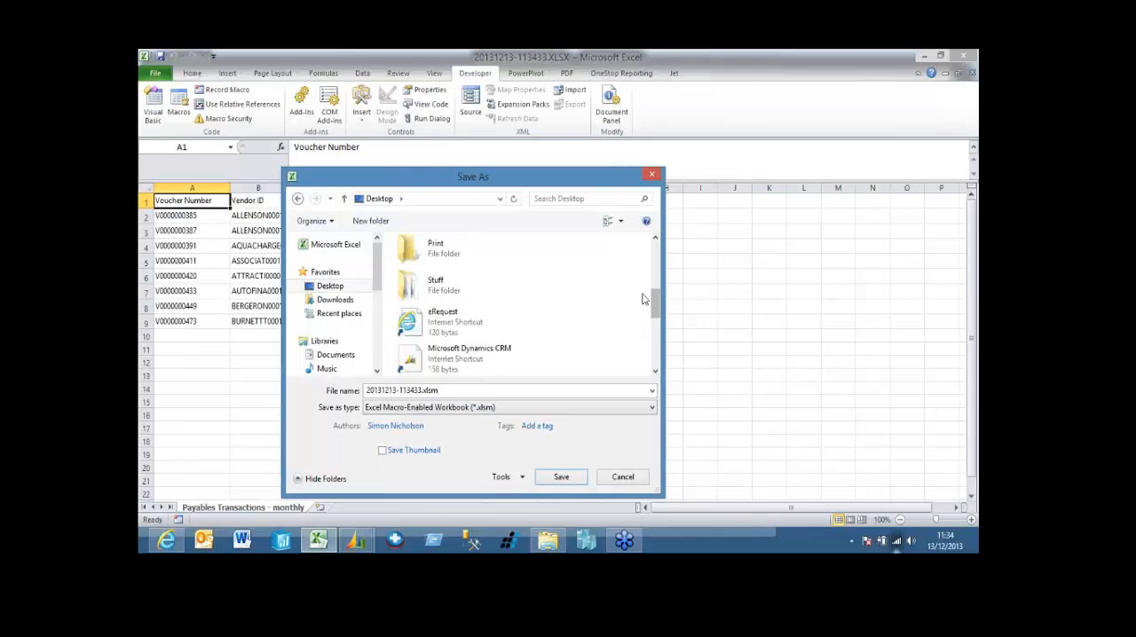
drag(656, 307, 657, 331)
Step: Save over the existing monthly payables transactions.xlsm, confirming the replace
click(453, 312)
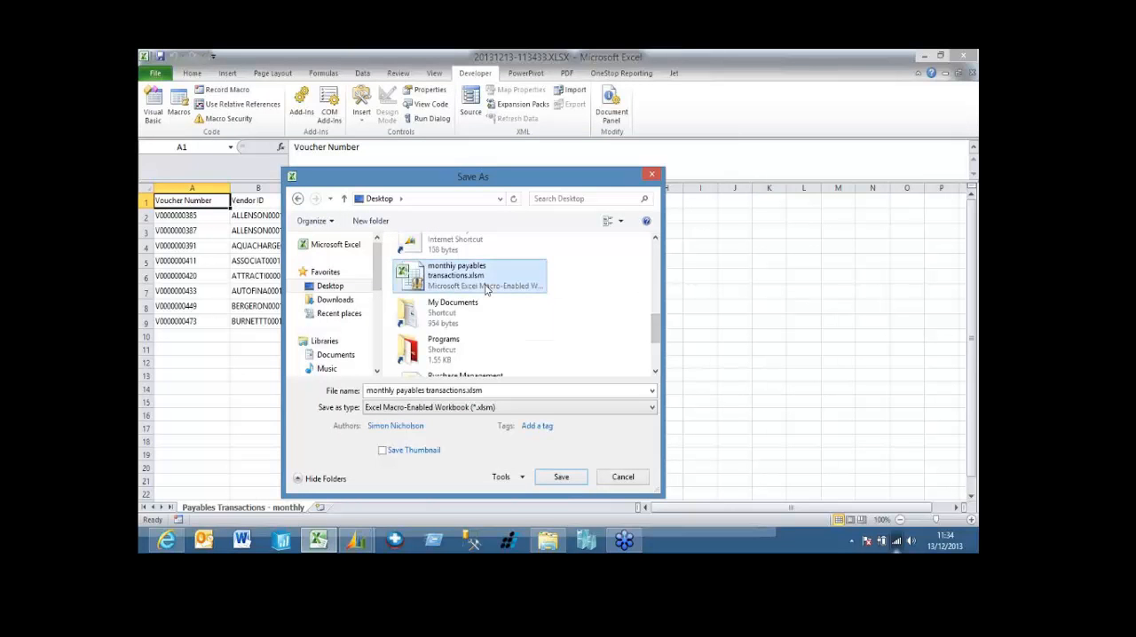
double_click(455, 270)
click(594, 298)
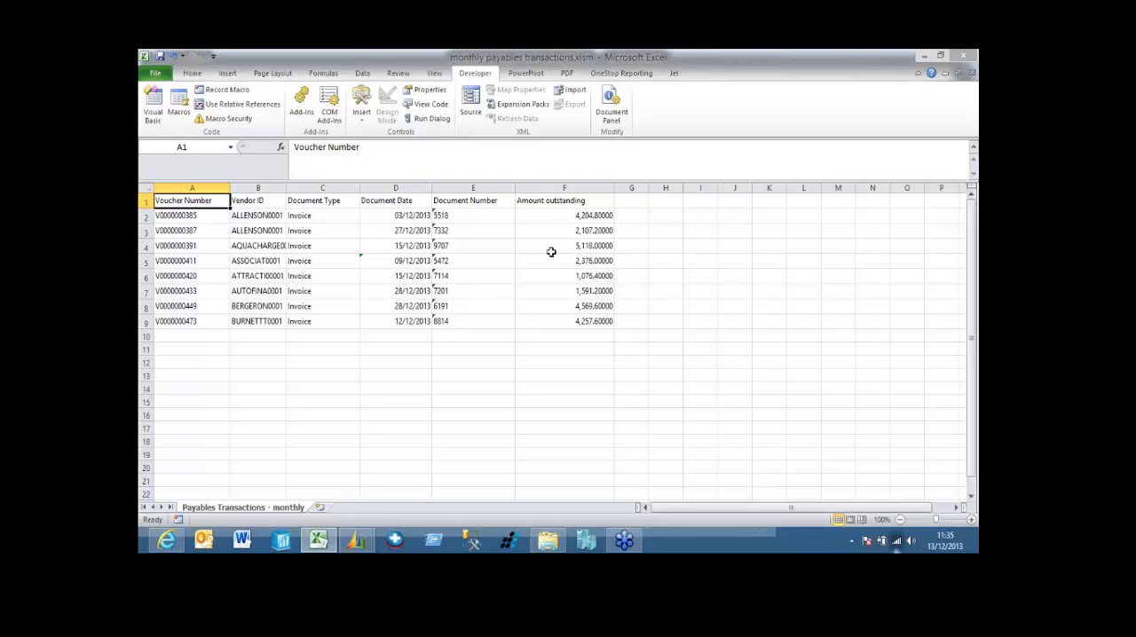
Step: Begin recording a macro named subtotal and select the whole worksheet
click(222, 89)
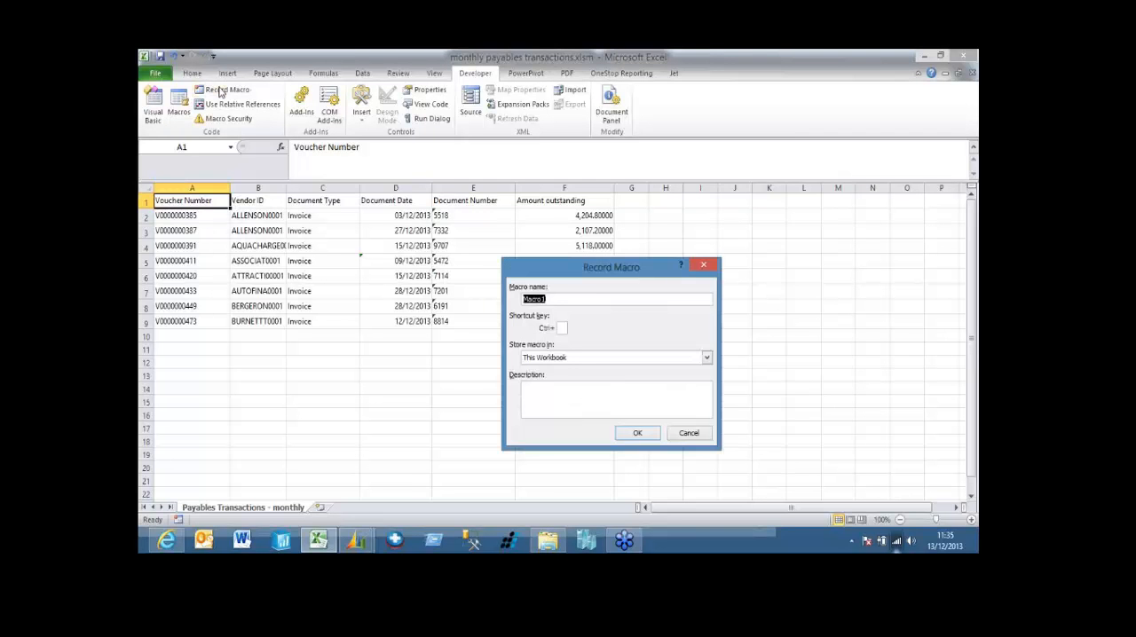
text(subtotal)
click(641, 432)
click(146, 189)
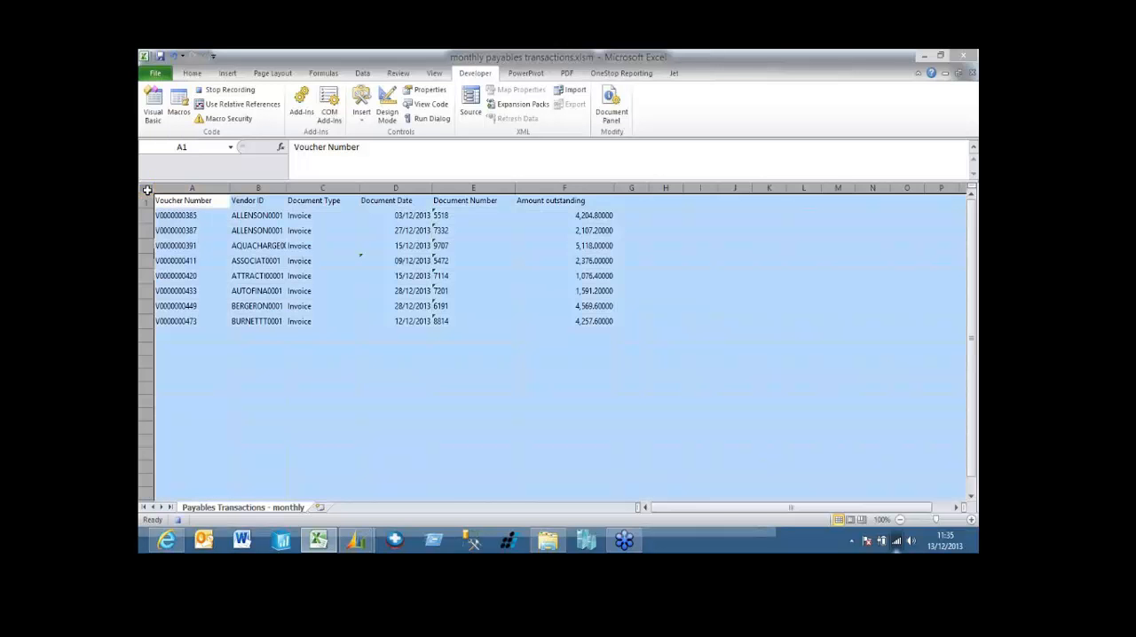
Step: Add subtotals grouped by Vendor ID summing Amount outstanding
click(362, 73)
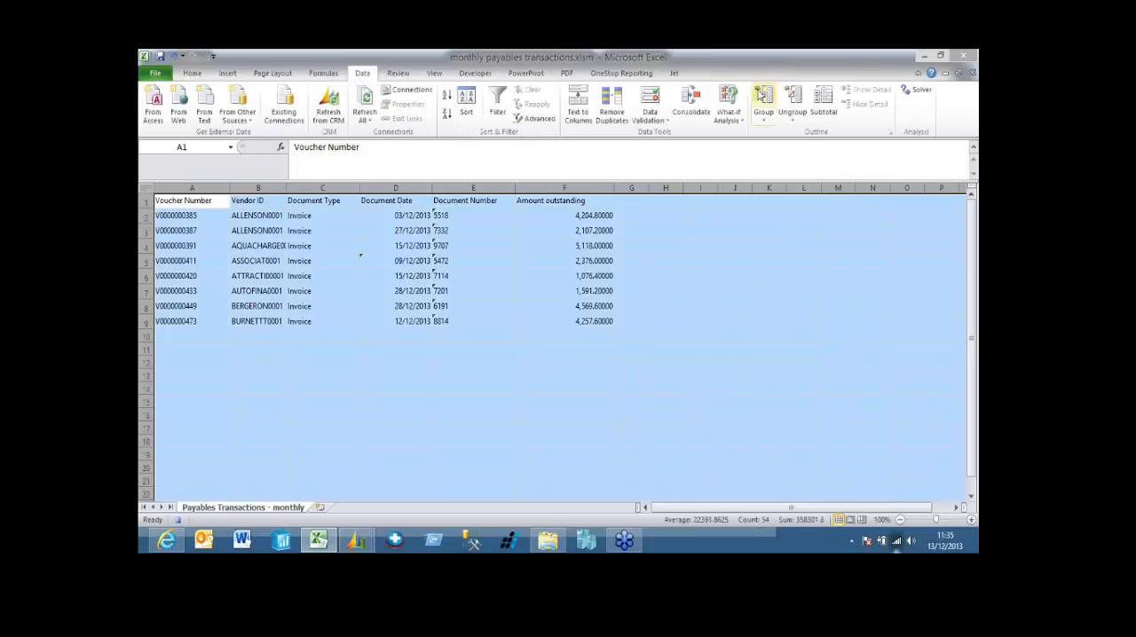
click(824, 106)
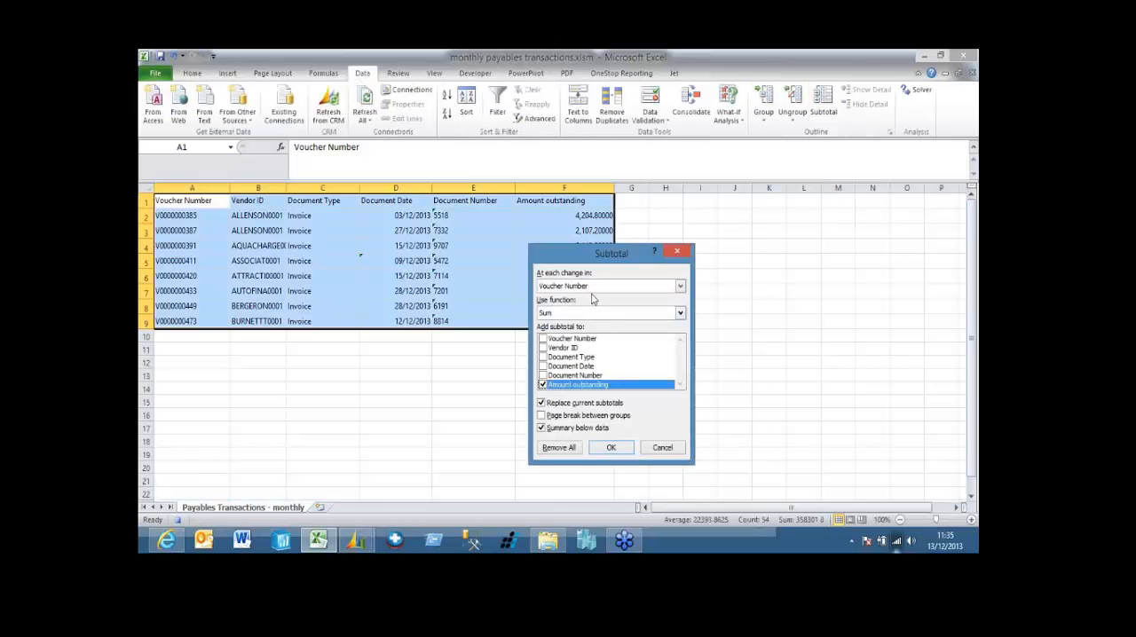
click(586, 286)
click(559, 306)
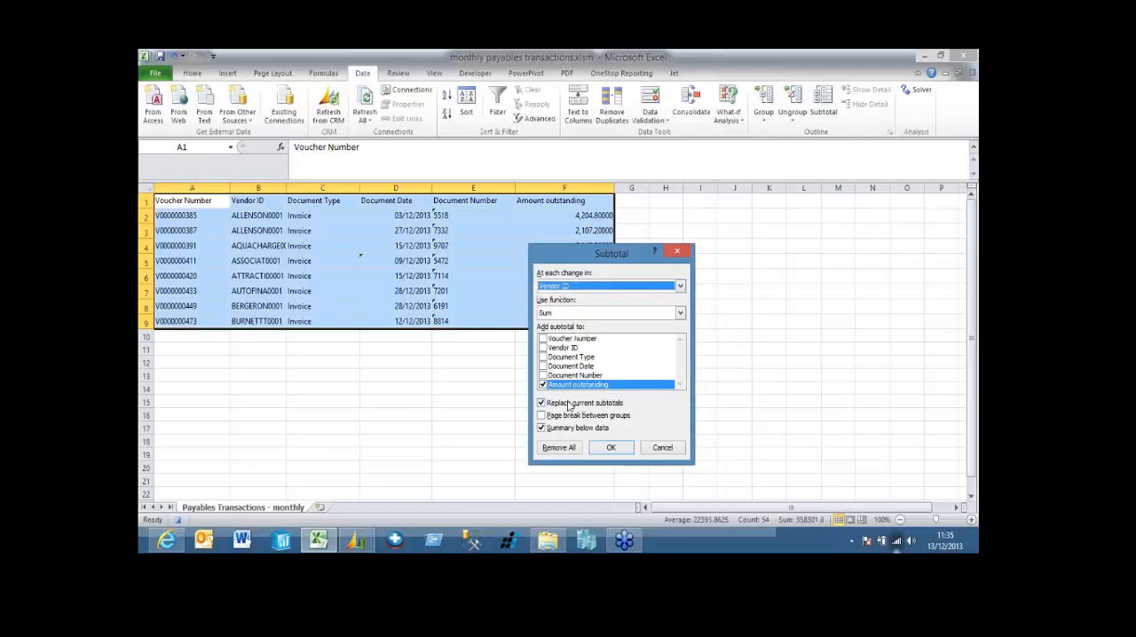
click(610, 447)
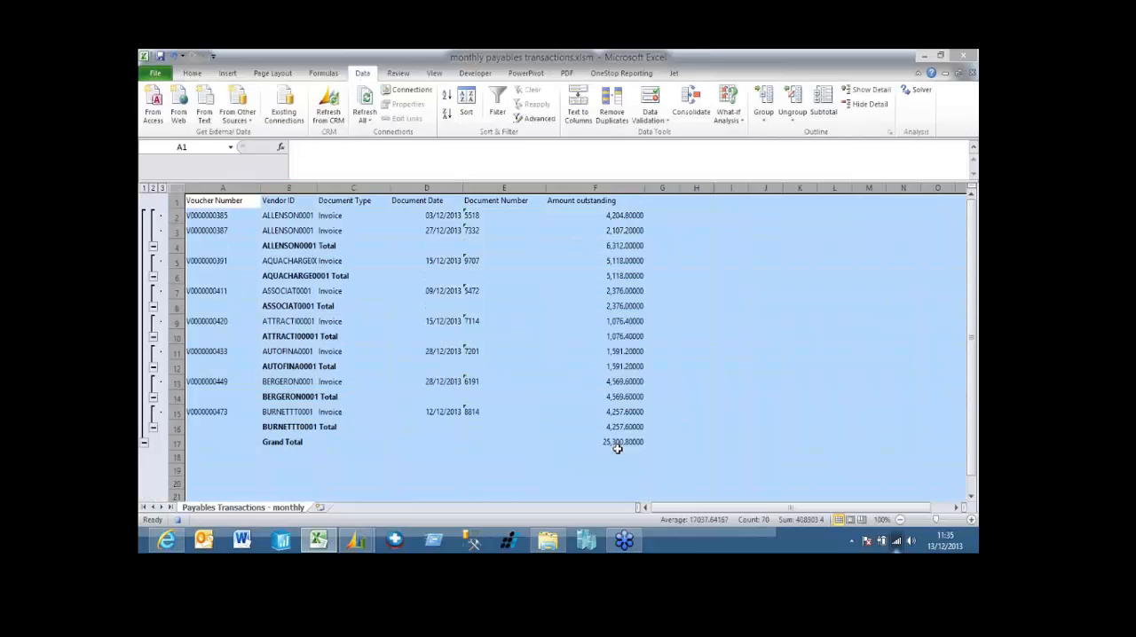
Step: Collapse the sheet to outline level 2 totals only and stop recording the macro
click(153, 188)
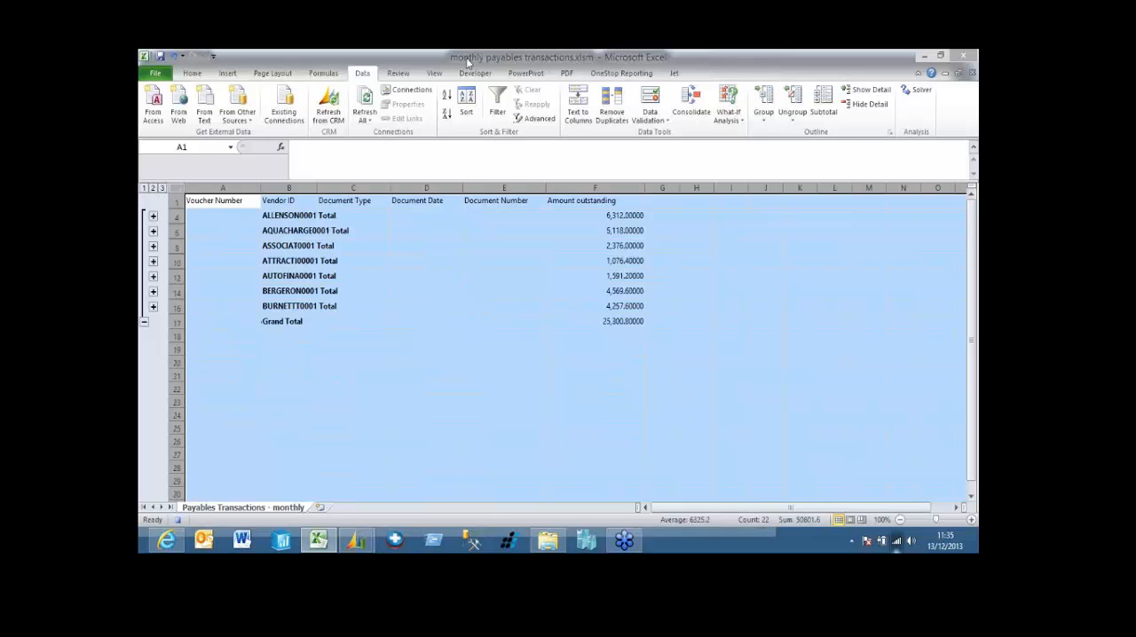
click(475, 73)
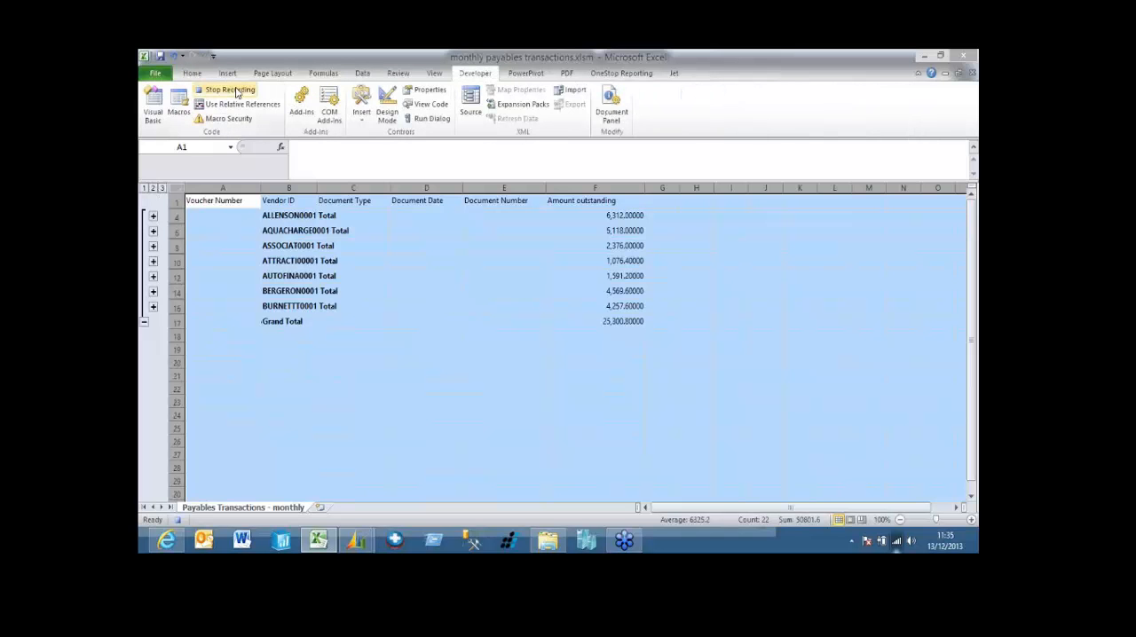
click(230, 91)
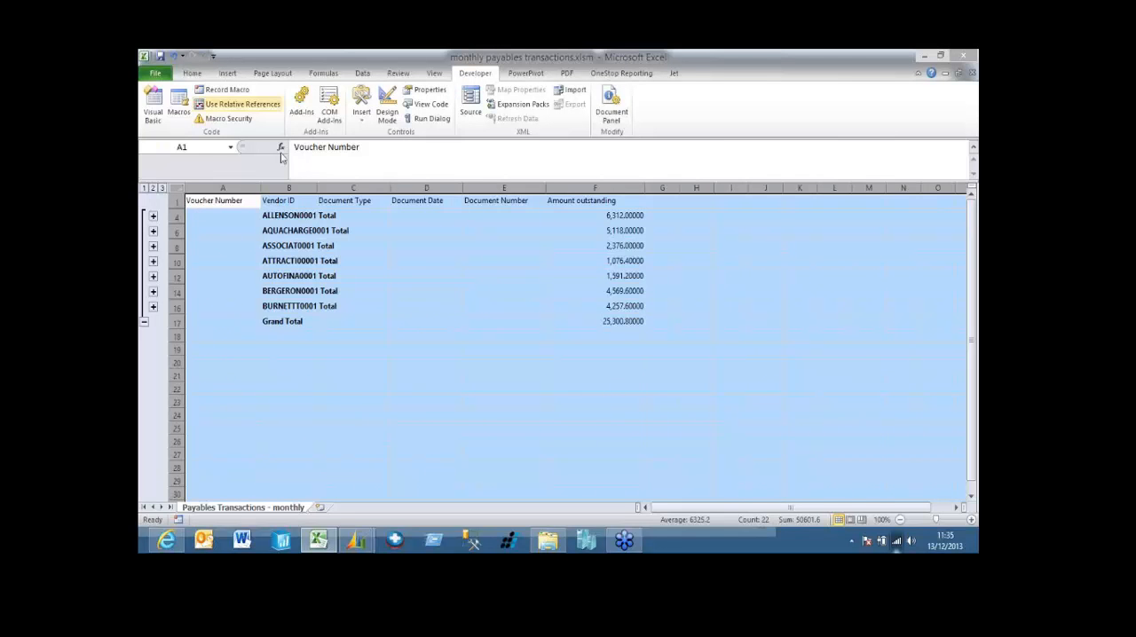
Step: Begin recording a macro named clear and select every cell on the sheet
click(426, 375)
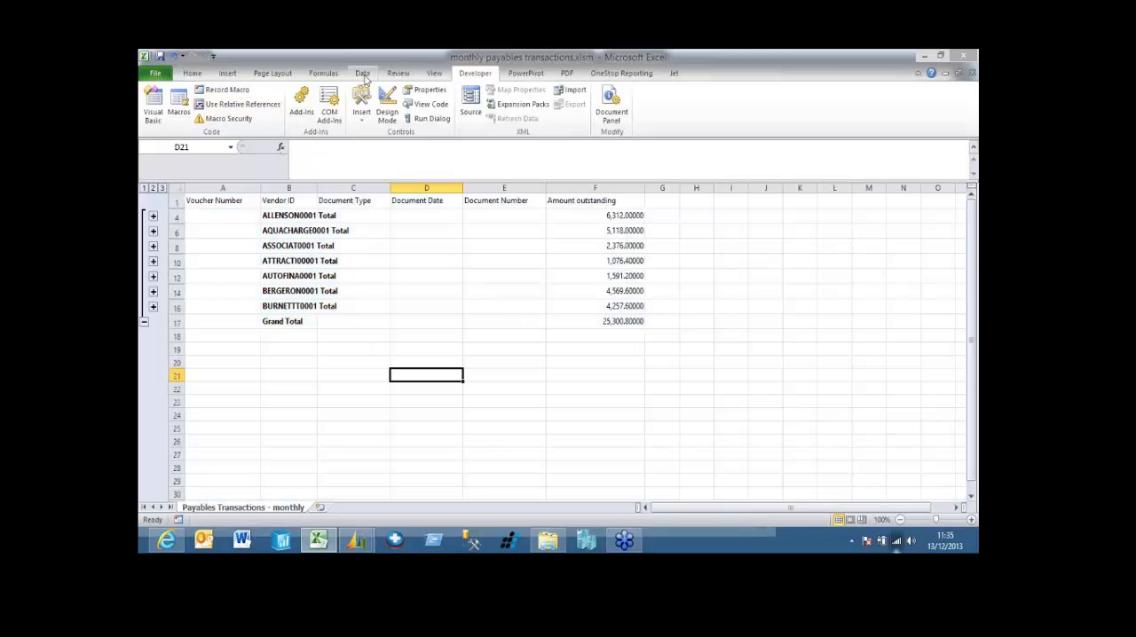
click(226, 89)
text(clear)
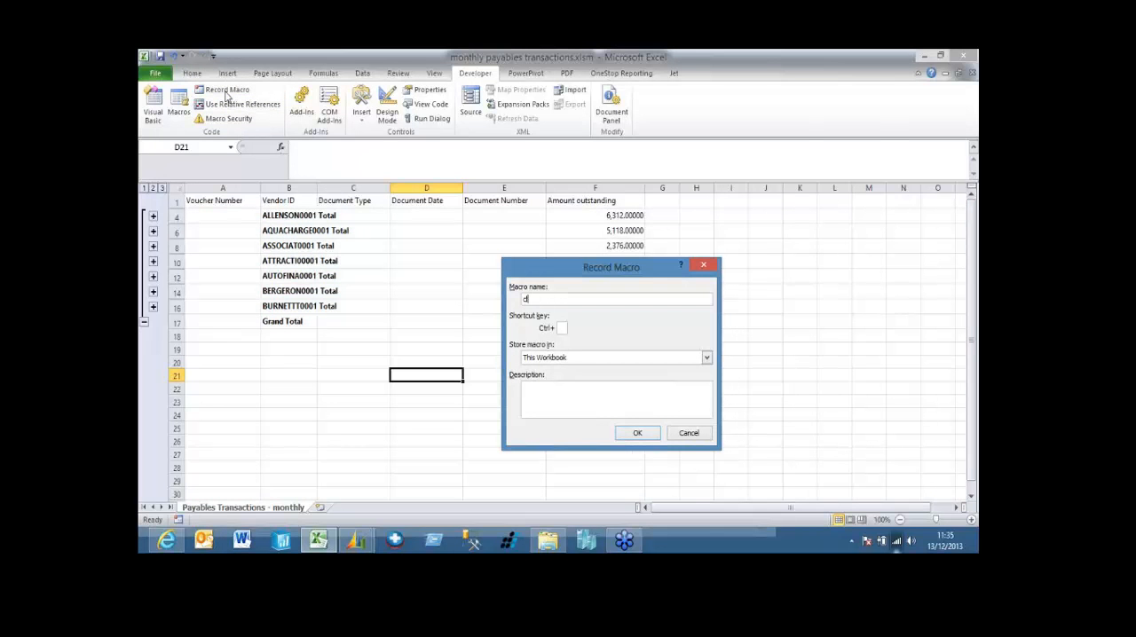
click(637, 432)
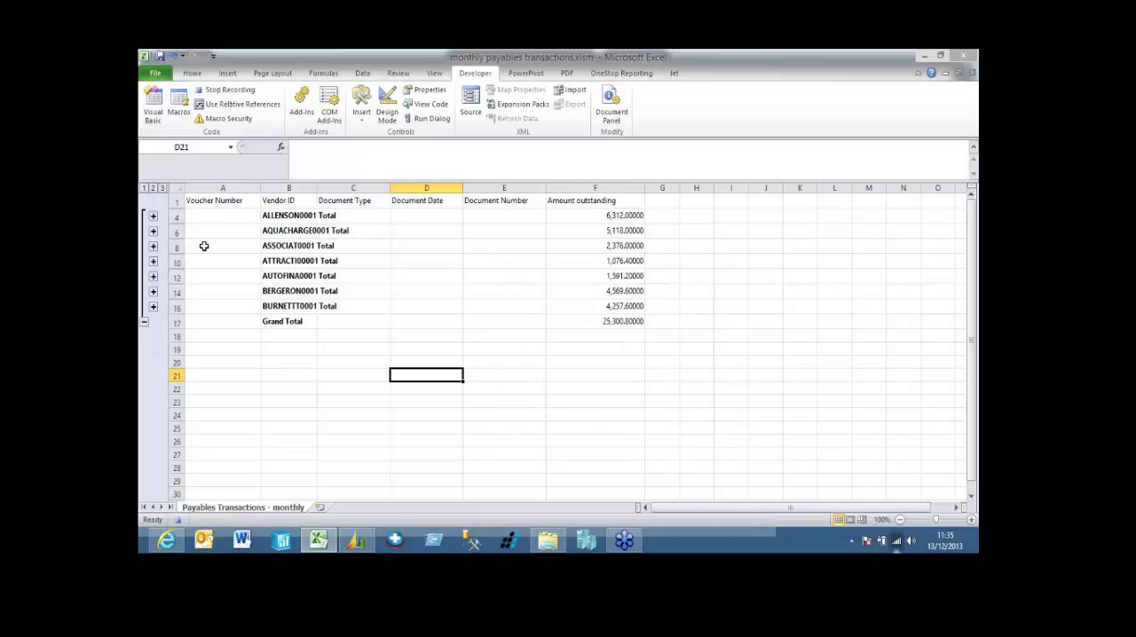
click(175, 189)
Step: Remove all subtotals, delete the sheet contents and stop recording the clear macro
click(362, 73)
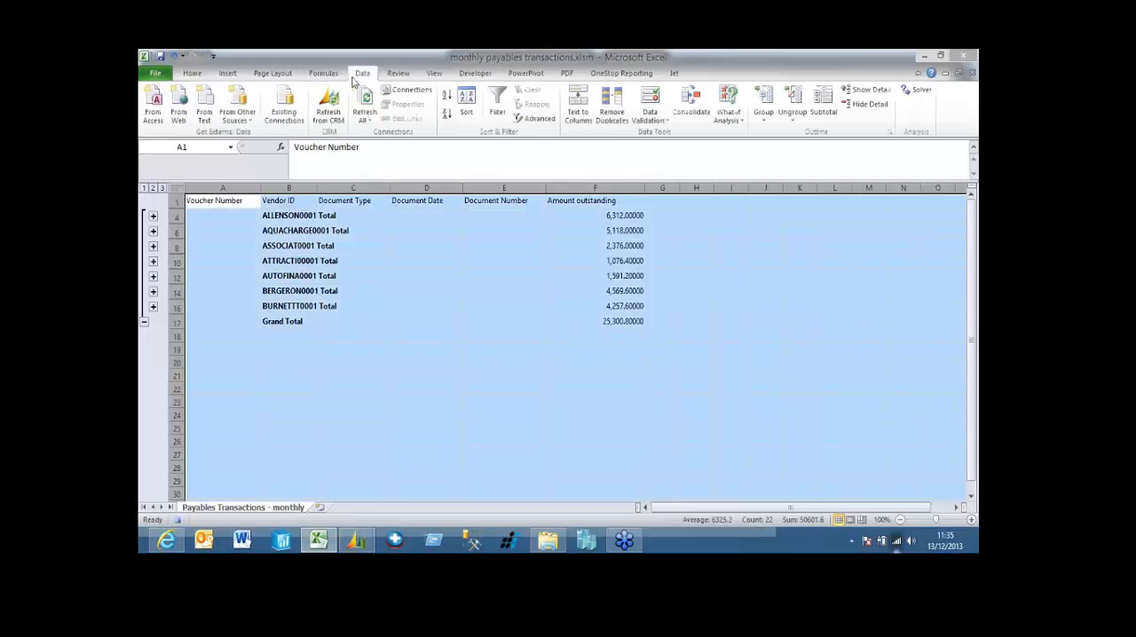
click(831, 115)
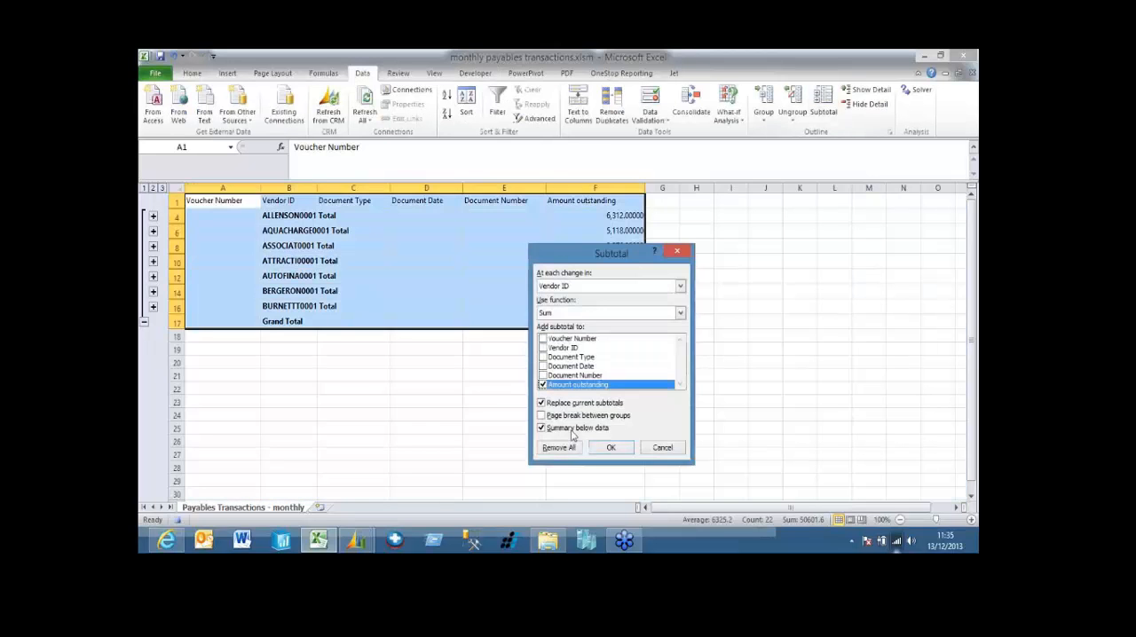
click(559, 451)
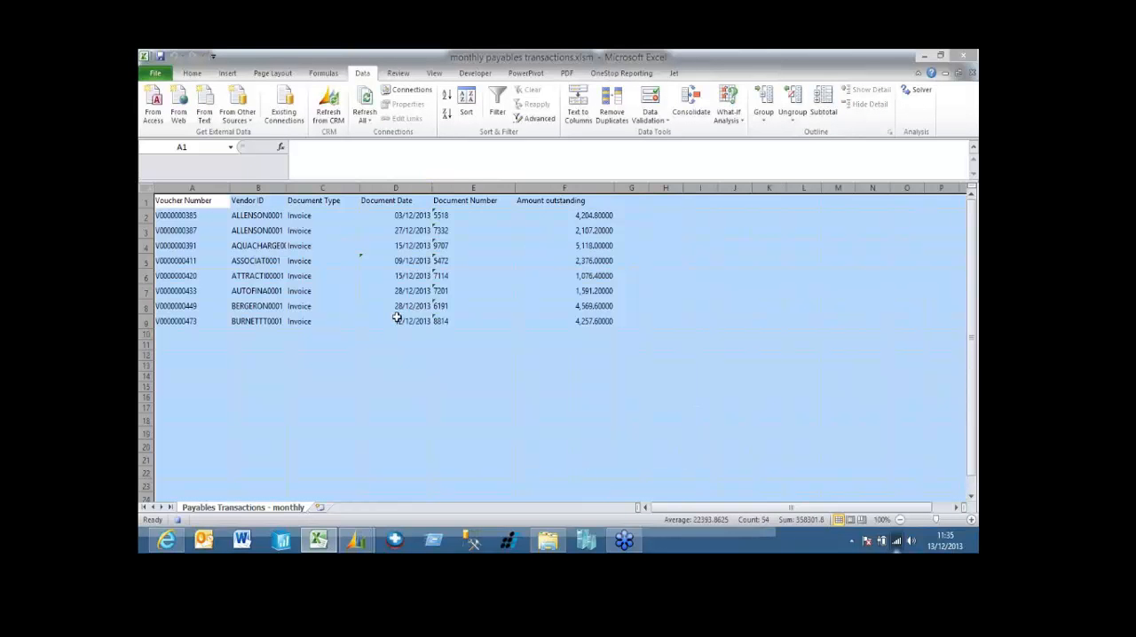
key(Delete)
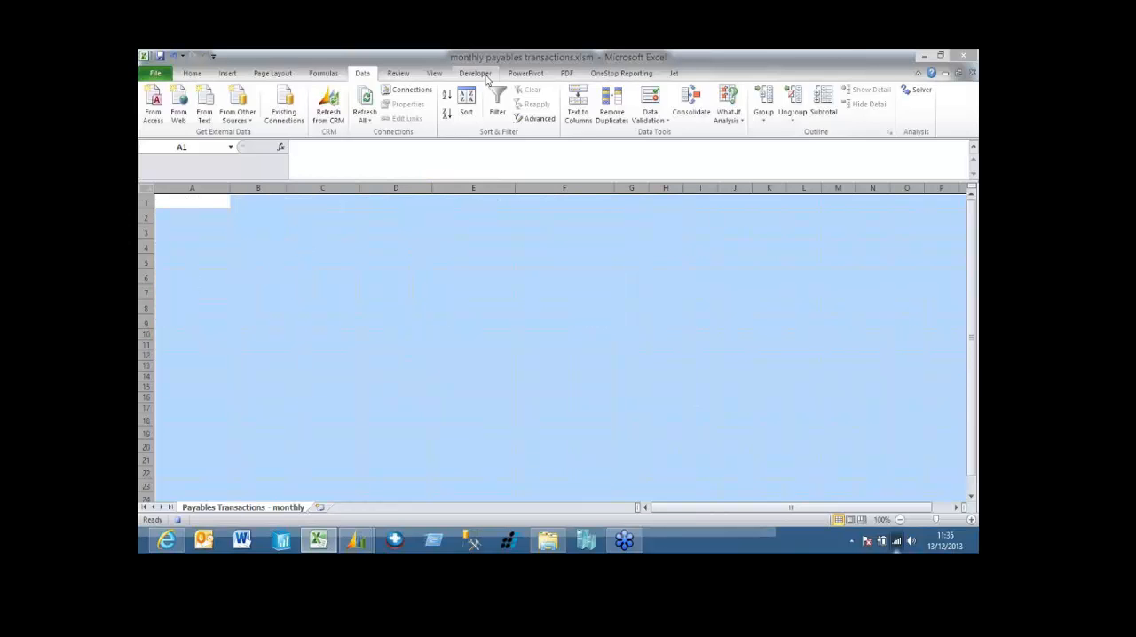
click(475, 72)
click(226, 89)
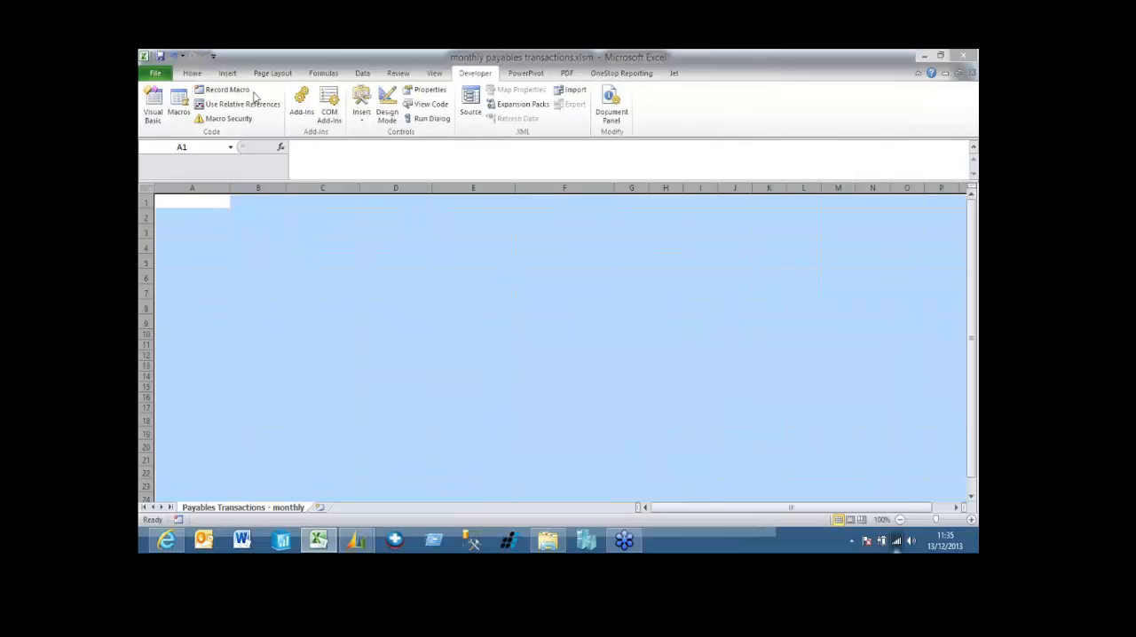
Step: Close the workbook and bring the Dynamics GP SmartList window back to the front
click(156, 72)
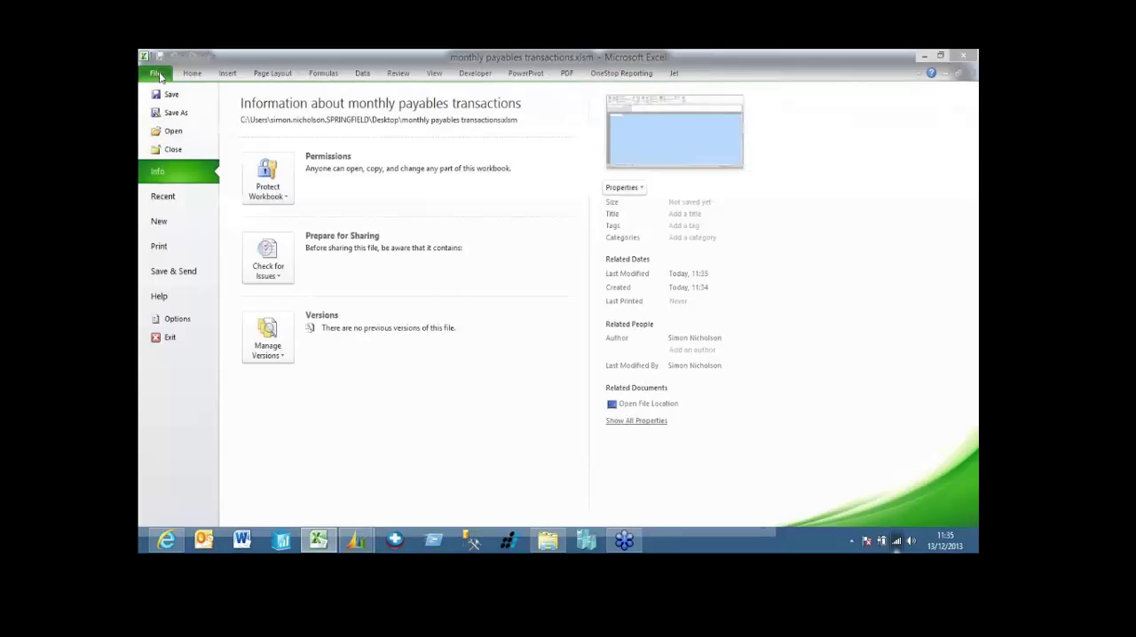
click(174, 149)
click(357, 539)
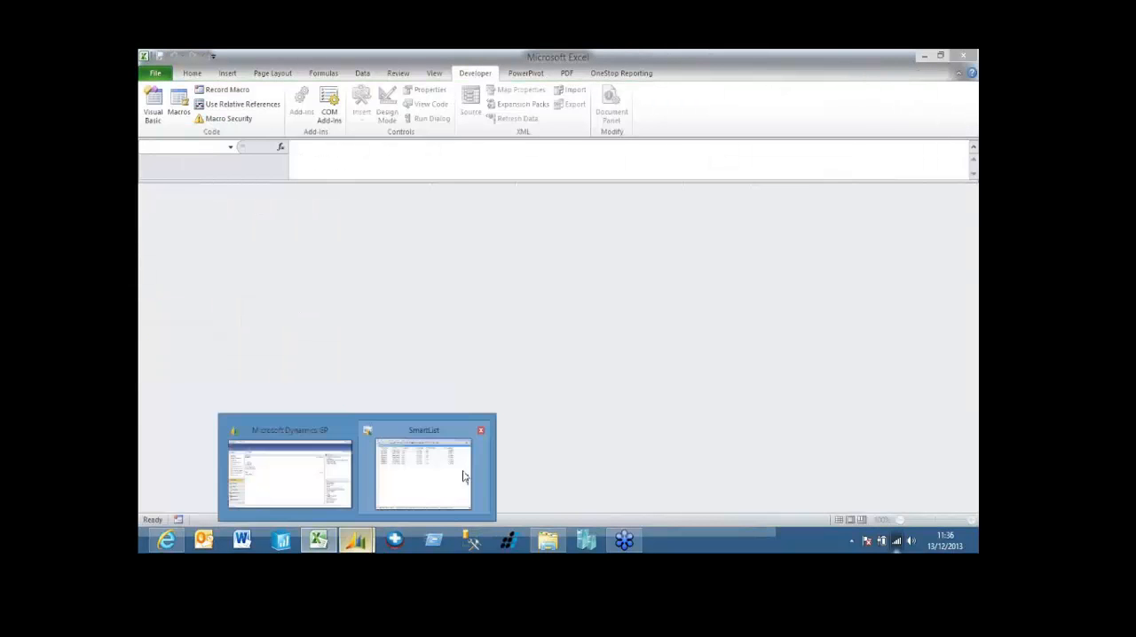
click(461, 470)
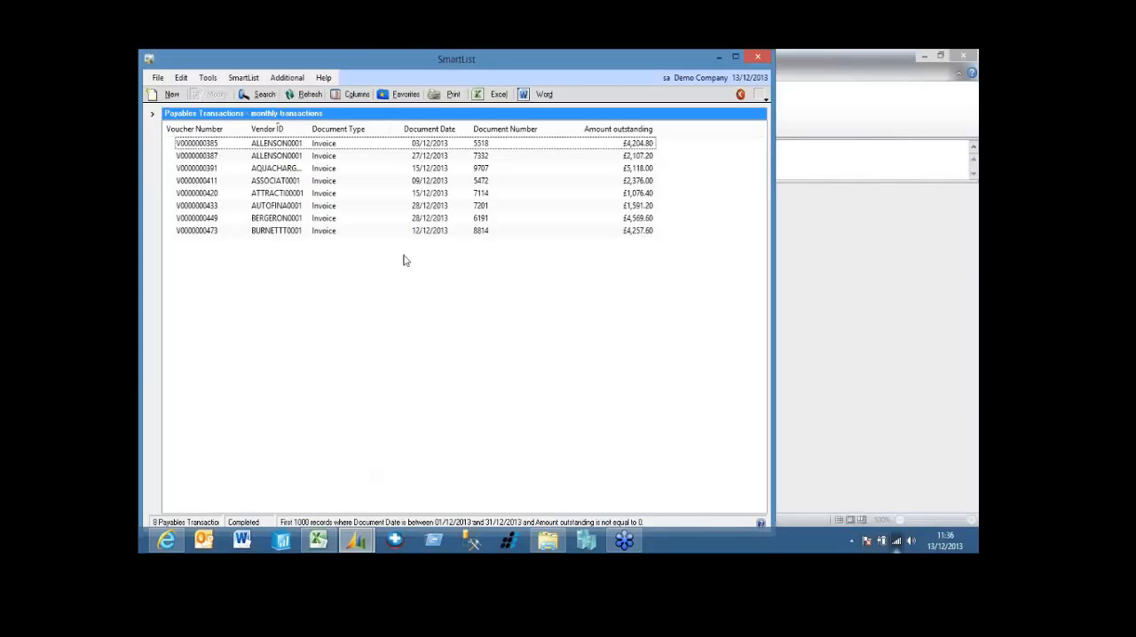
Step: Create the Outstanding Monthly Invoices export solution linked to monthly payables transactions.xlsm
click(243, 77)
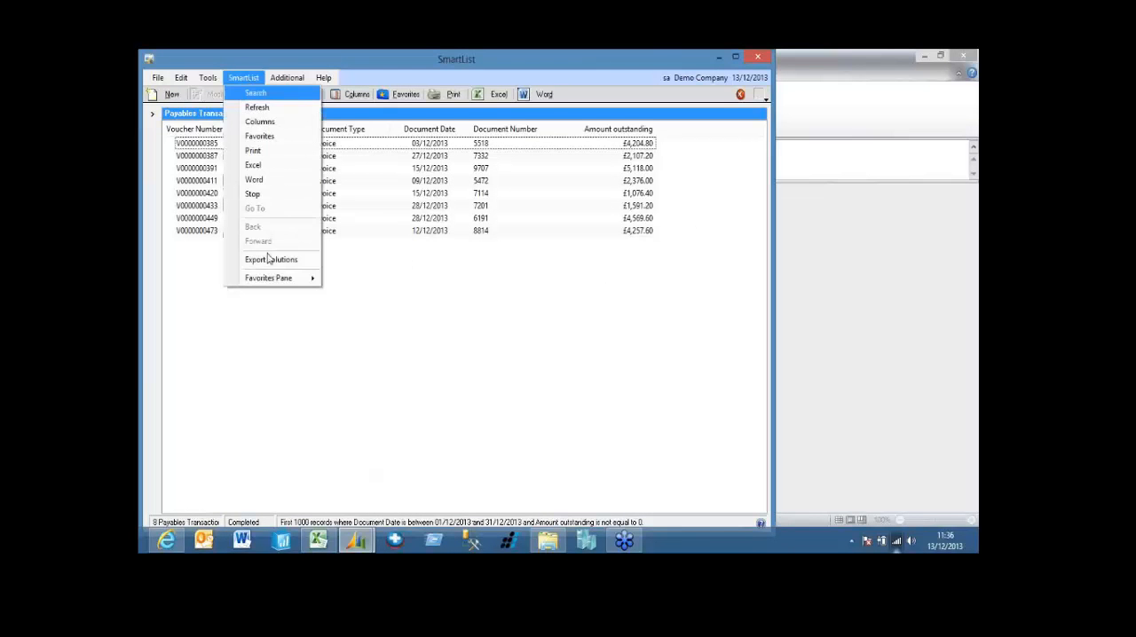
click(271, 259)
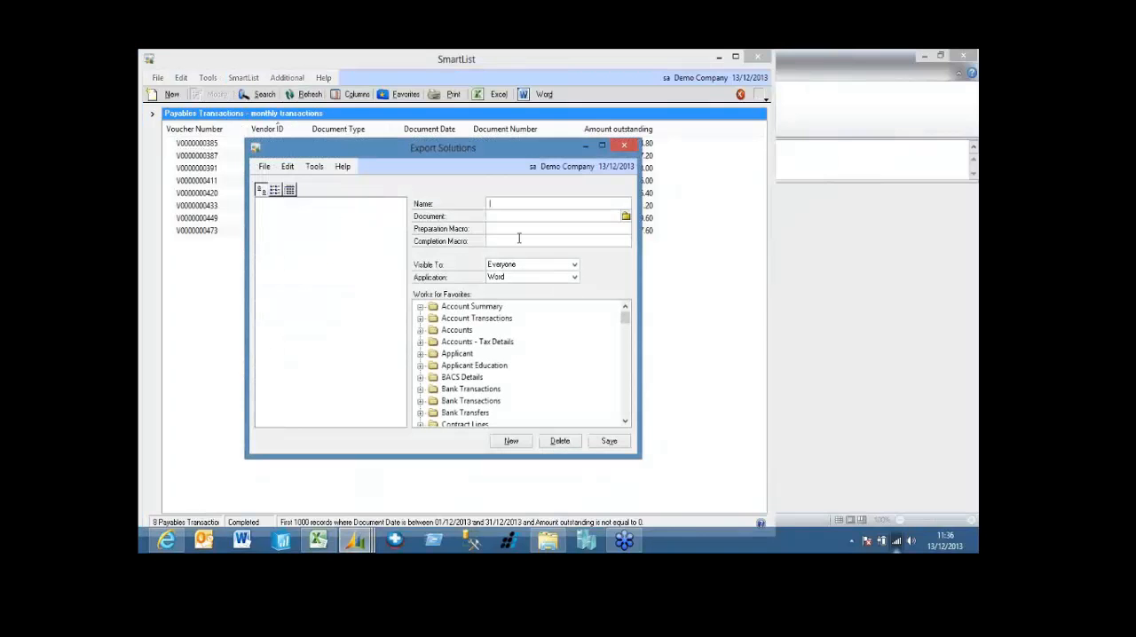
text(Dusta)
text(nding Mon)
text(thly I)
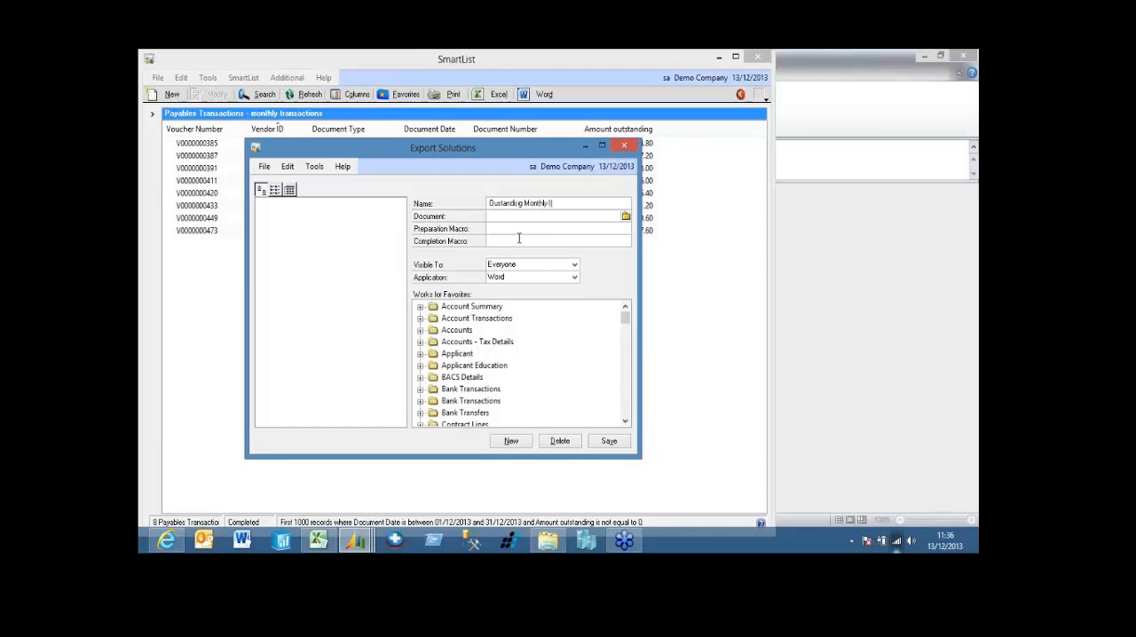
text(nvoices)
click(626, 216)
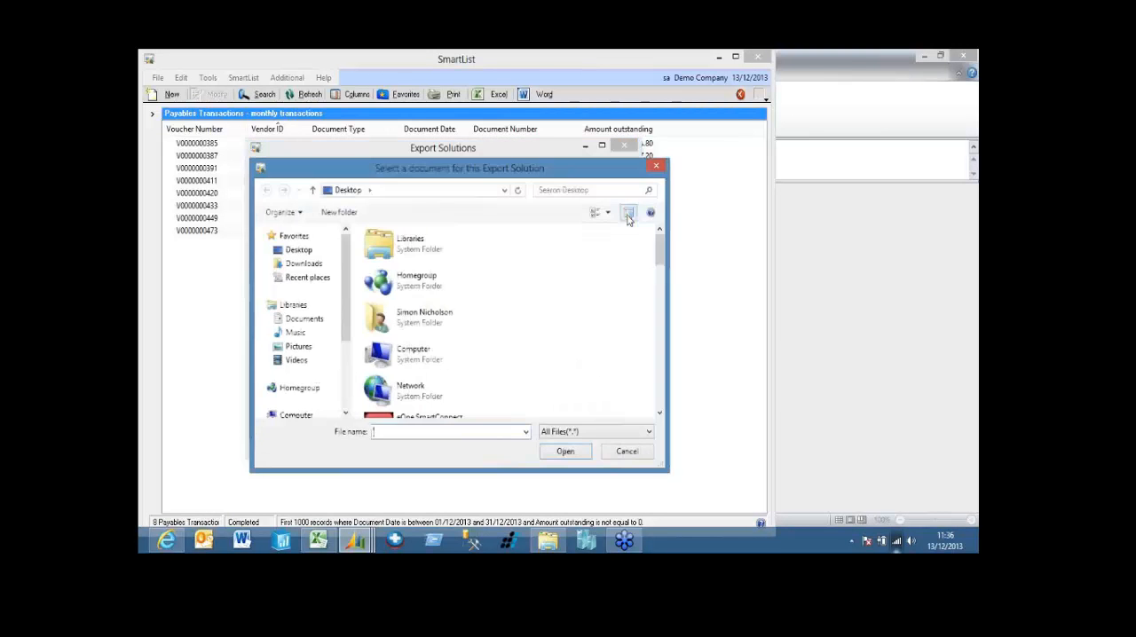
scroll(663, 372, down, 3)
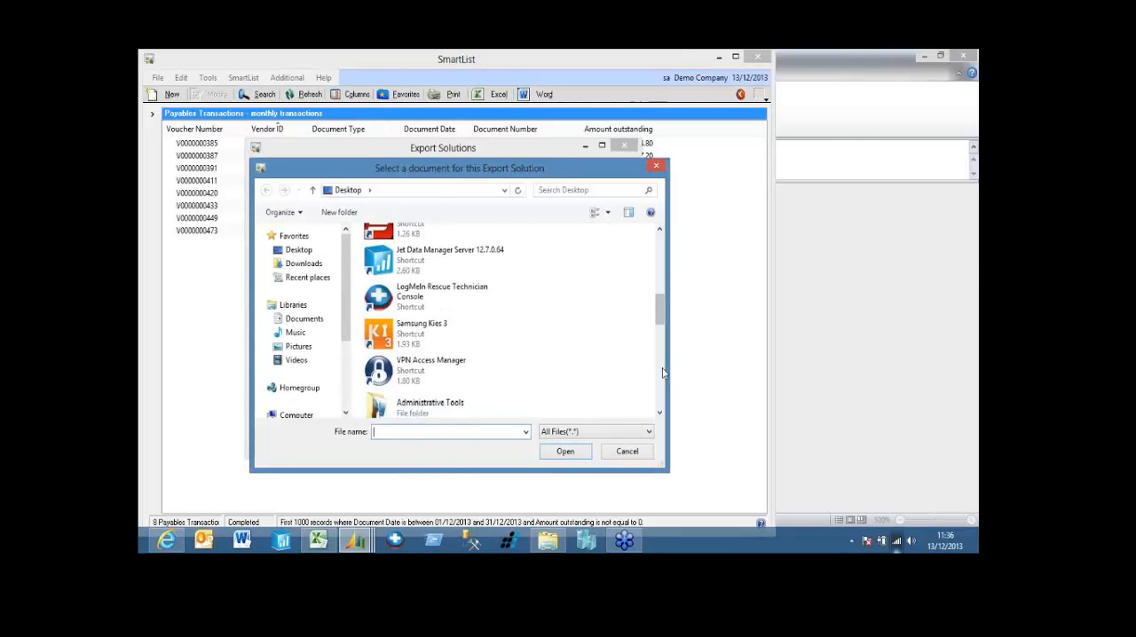
scroll(663, 373, down, 3)
scroll(660, 402, down, 3)
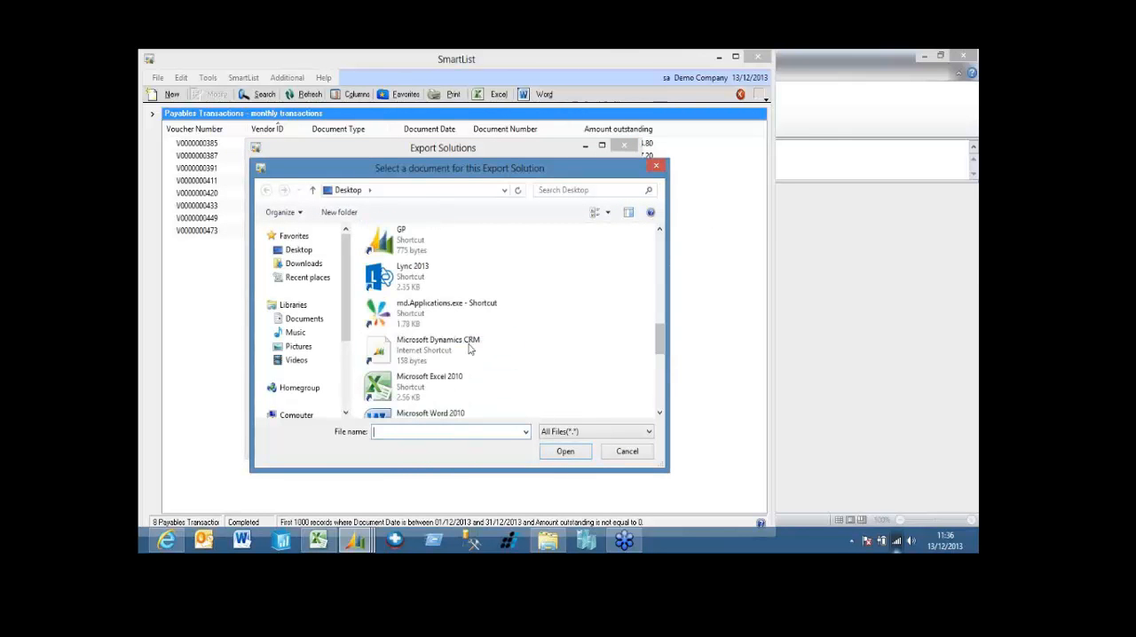
scroll(670, 408, down, 3)
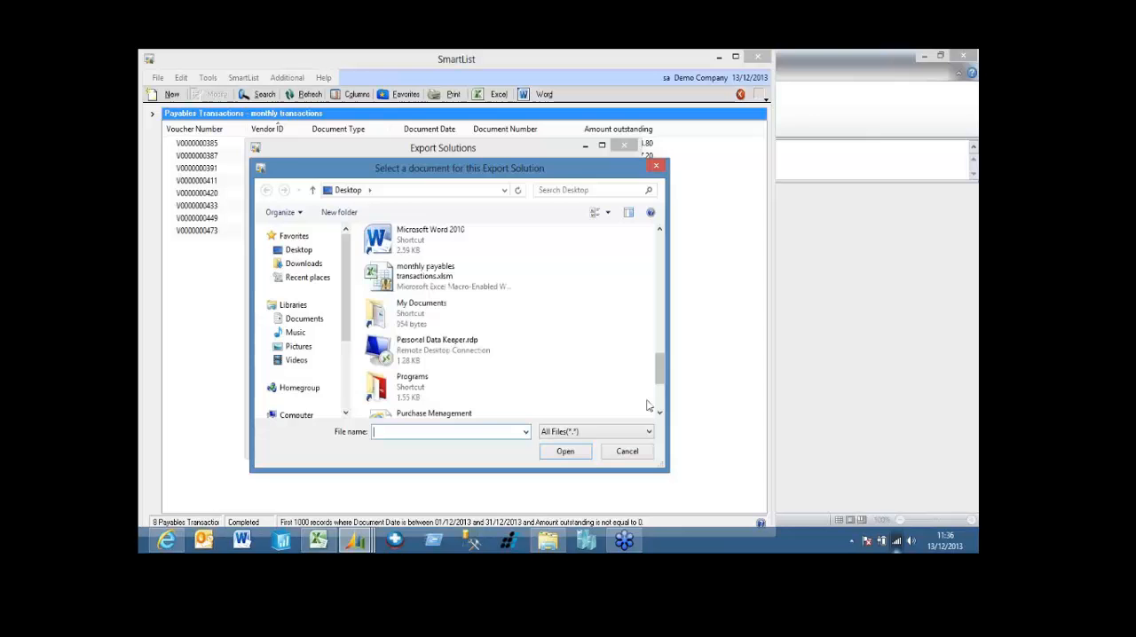
click(430, 277)
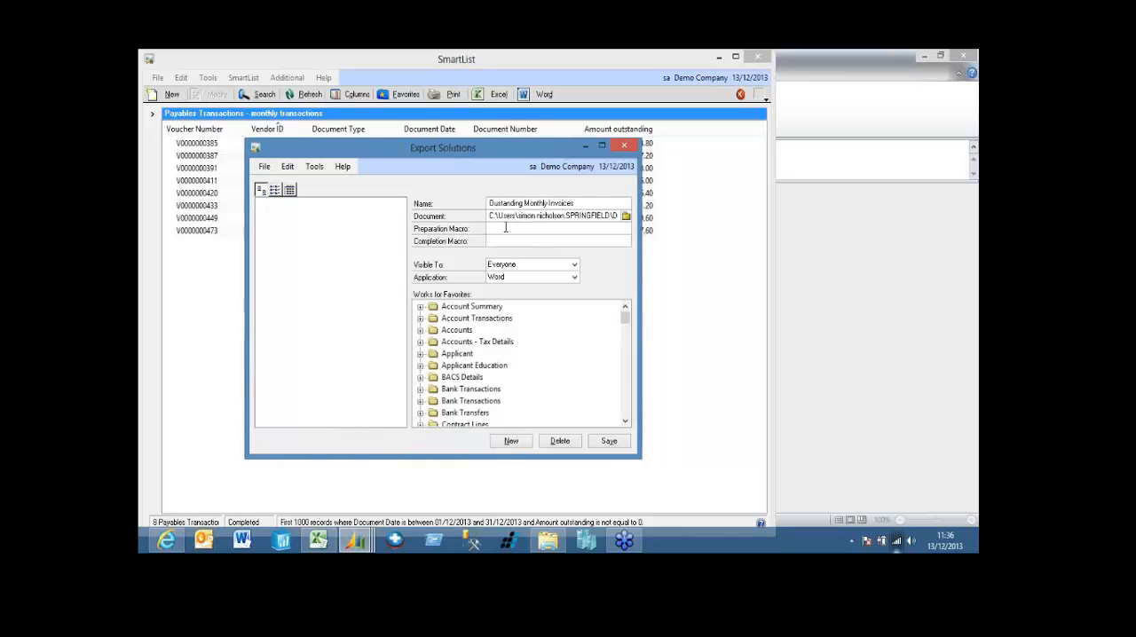
text(clear)
Step: Set clear as preparation macro, subtotal as completion macro, and Excel as the application
key(Tab)
text(subt)
text(otal)
click(531, 264)
click(525, 278)
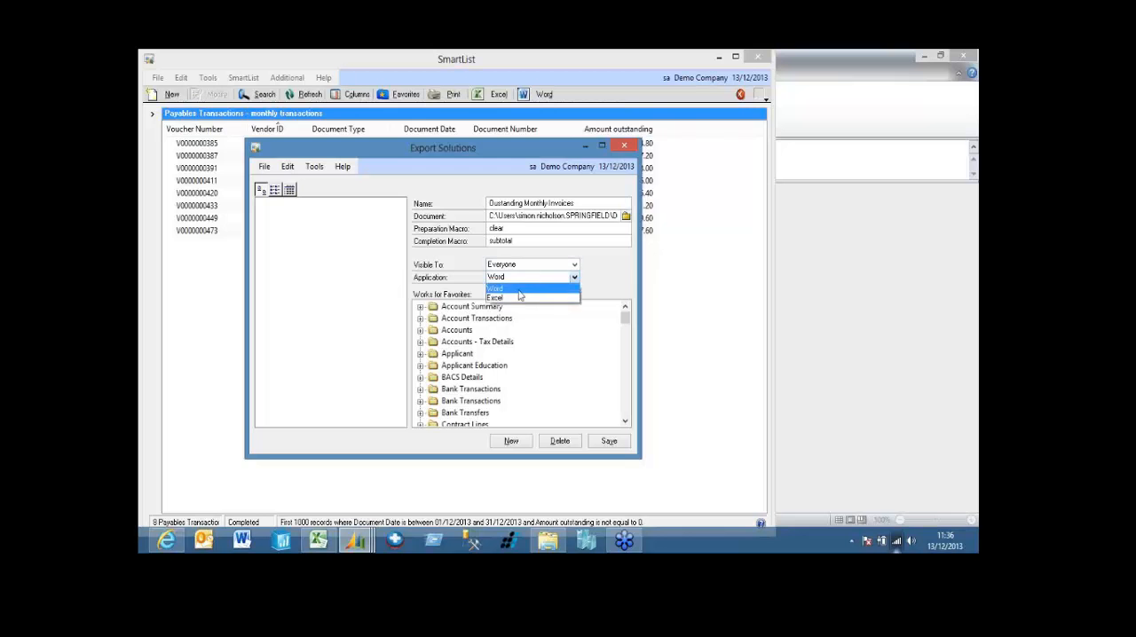
click(517, 301)
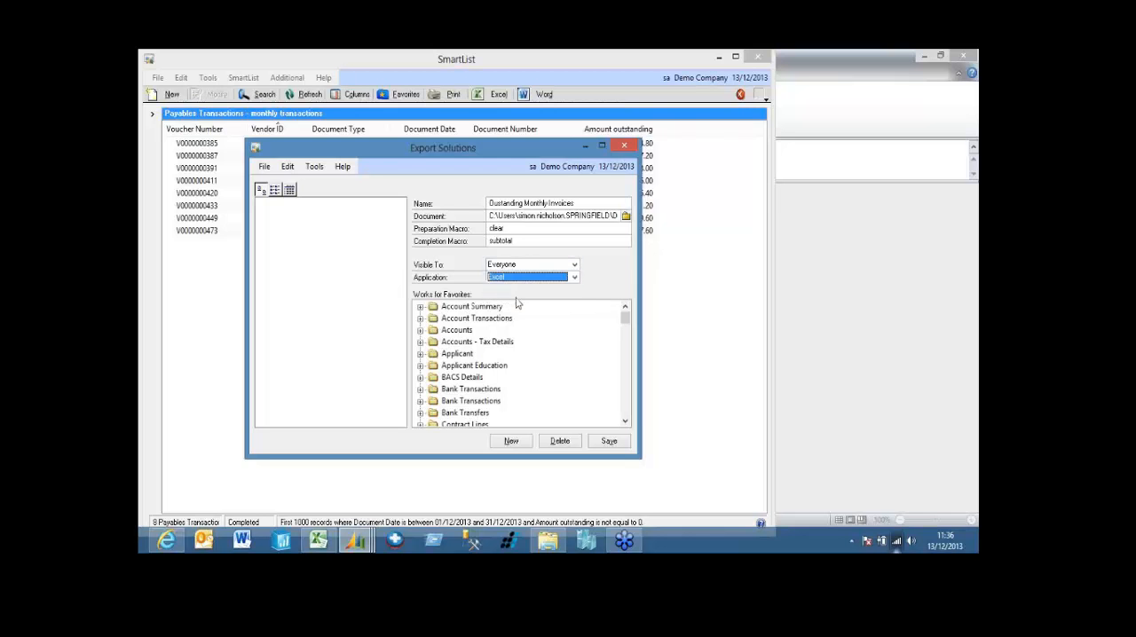
Step: Tick the monthly transactions favorite under Payables Transactions and save the export solution
click(625, 420)
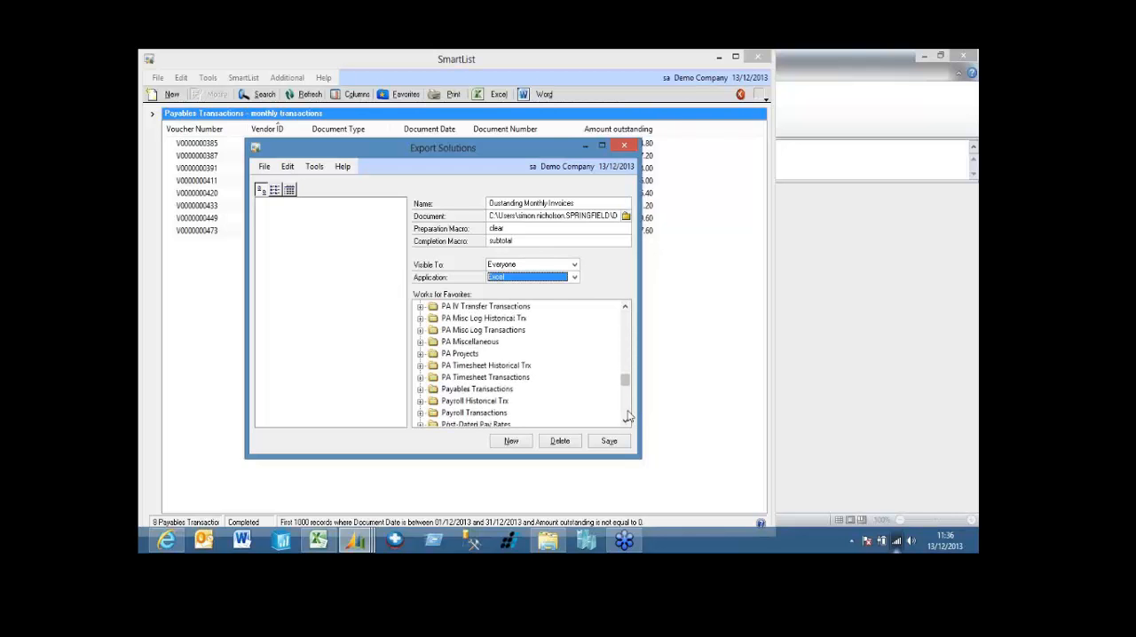
click(627, 418)
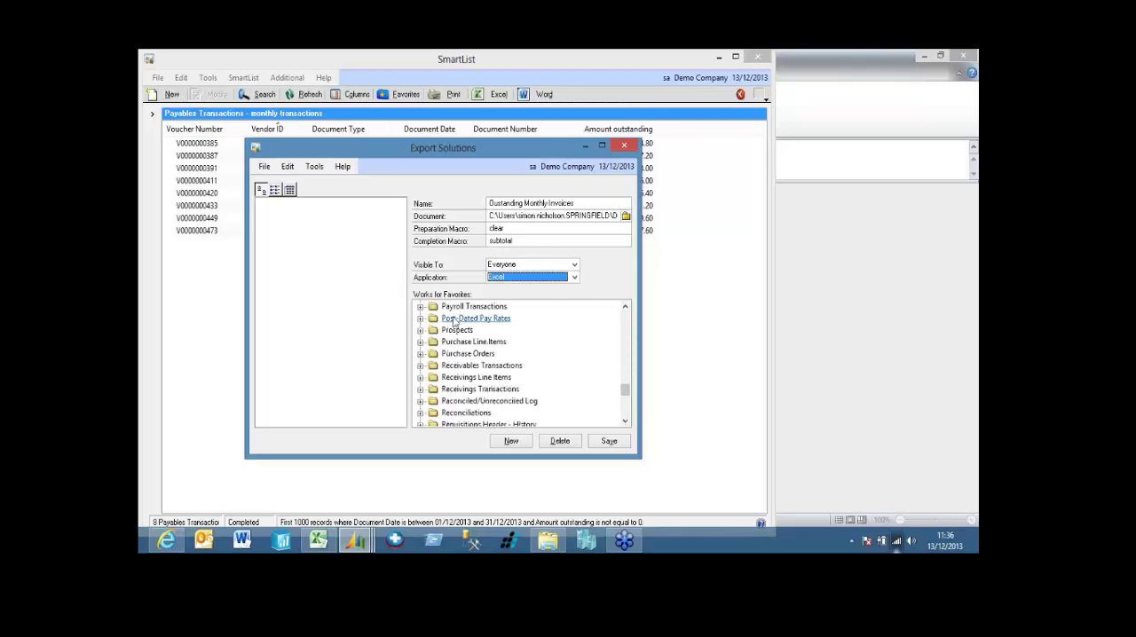
click(626, 307)
click(419, 318)
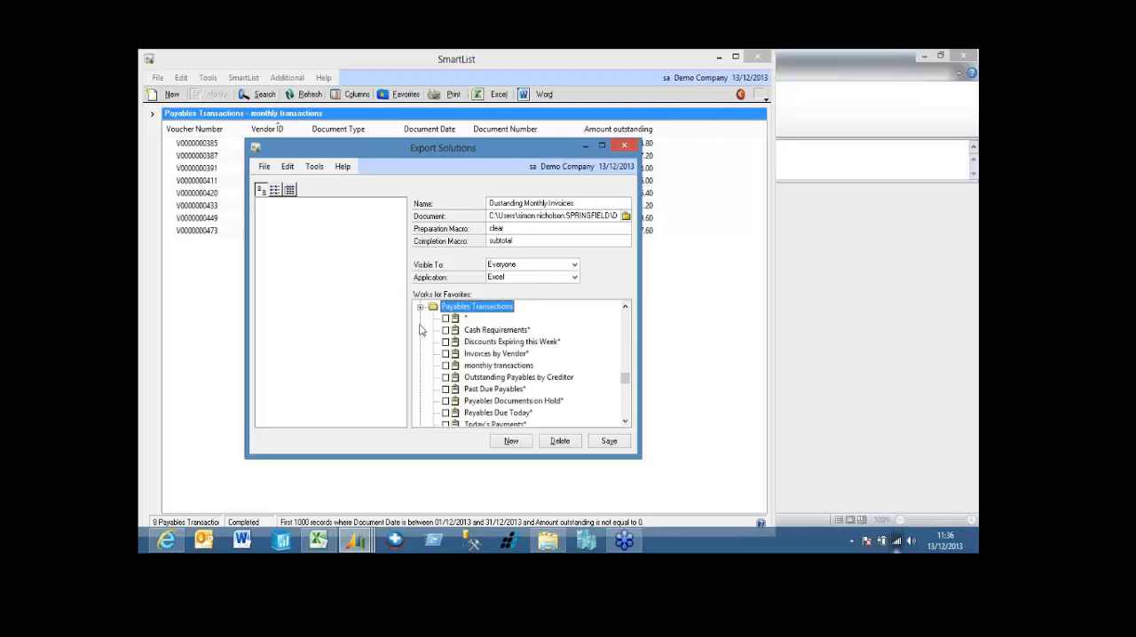
click(446, 367)
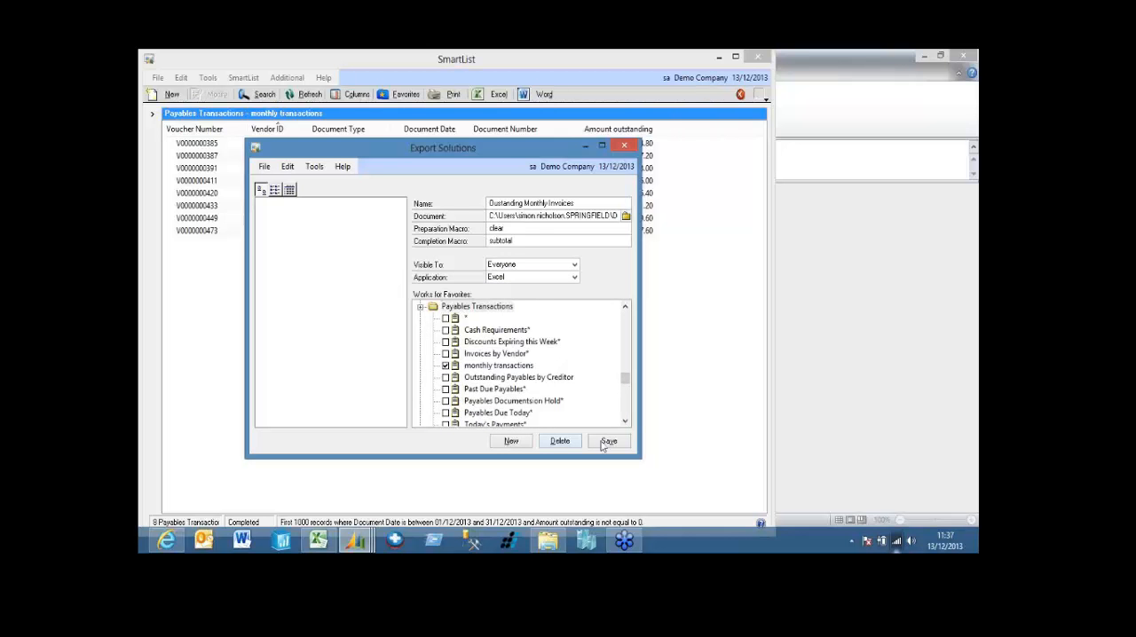
click(608, 441)
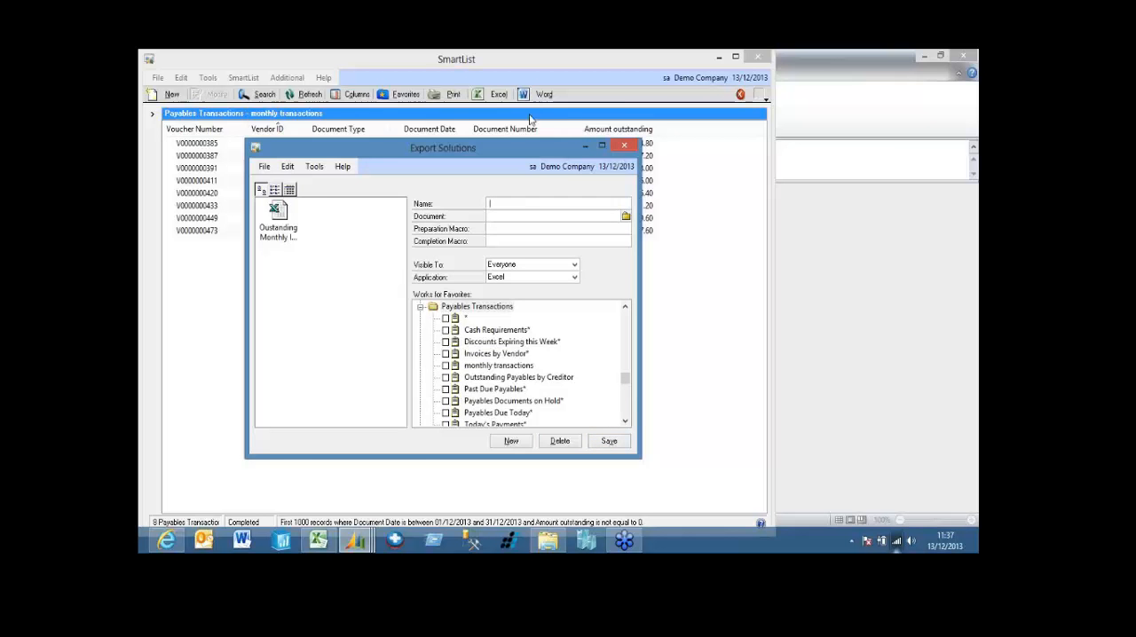
Step: Close Export Solutions and SmartList, then reopen the monthly transactions report
click(624, 145)
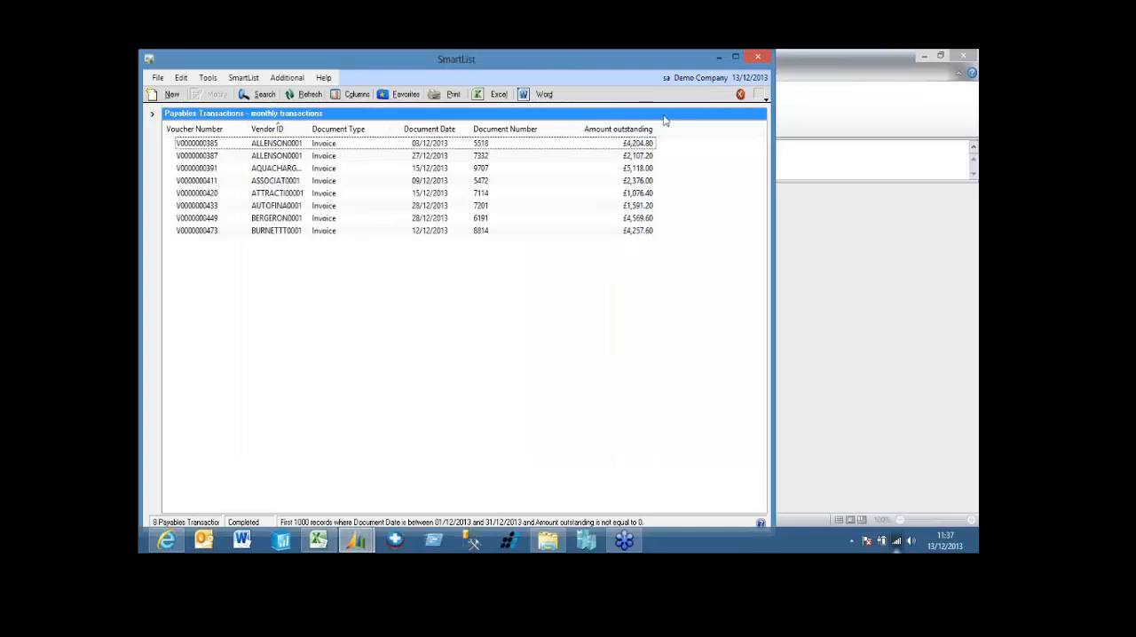
click(757, 57)
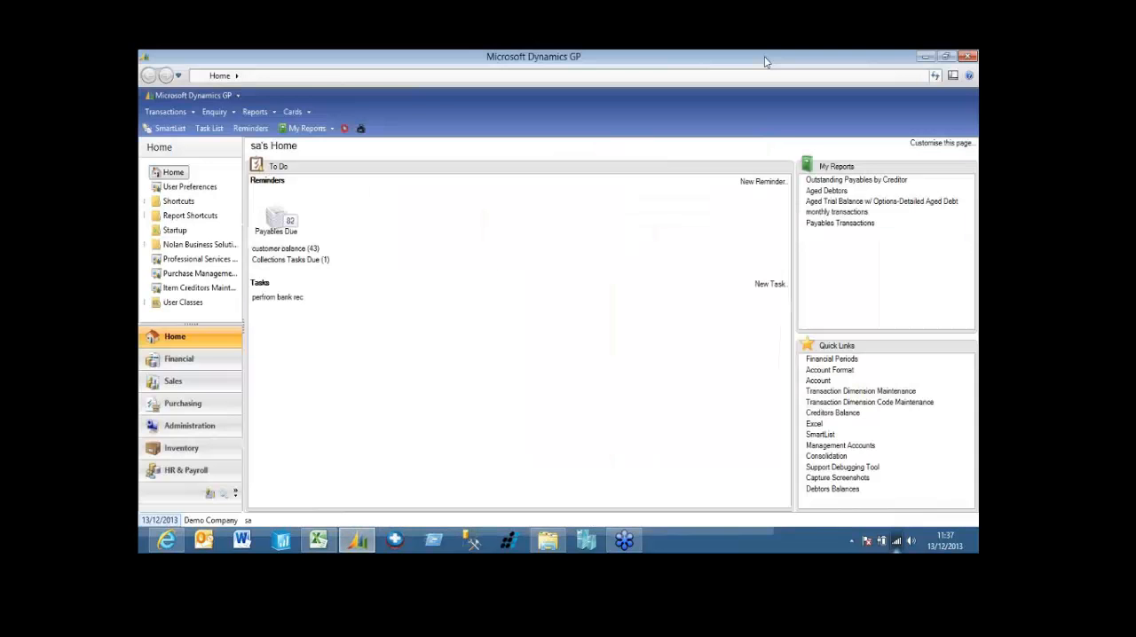
click(306, 129)
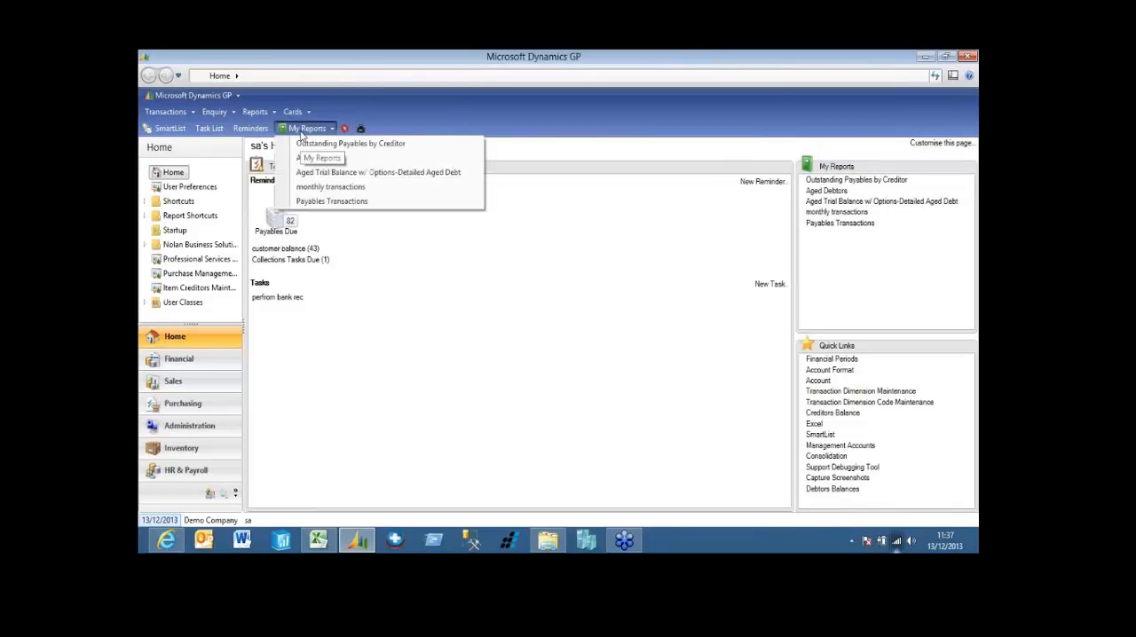
click(330, 186)
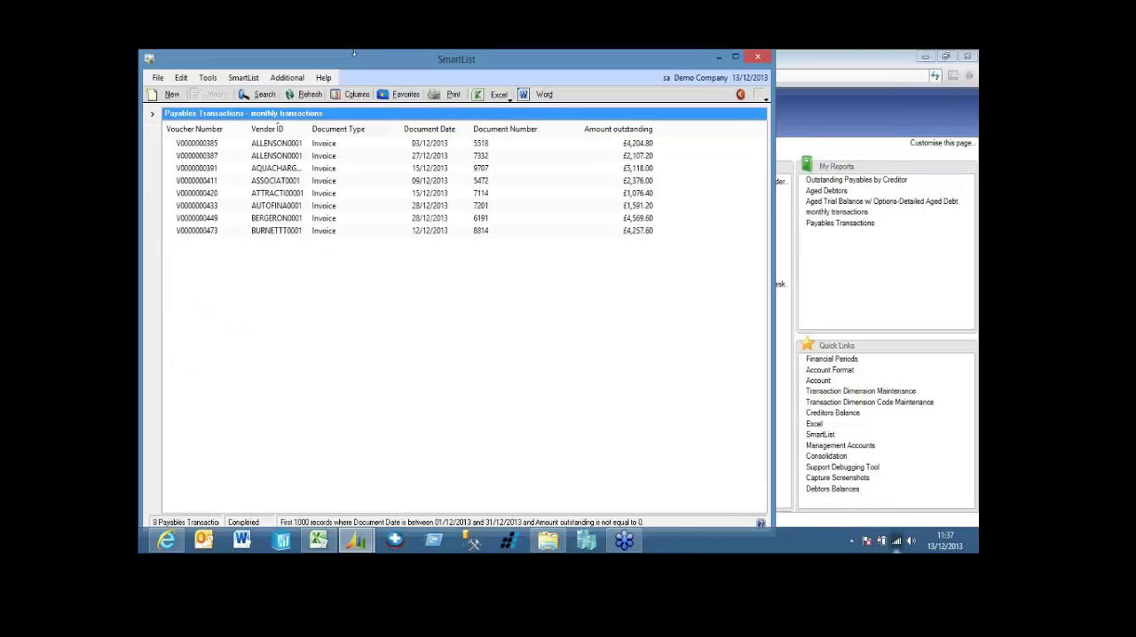
Step: Export the list to Excel using the Outstanding Monthly Invoices solution
click(498, 94)
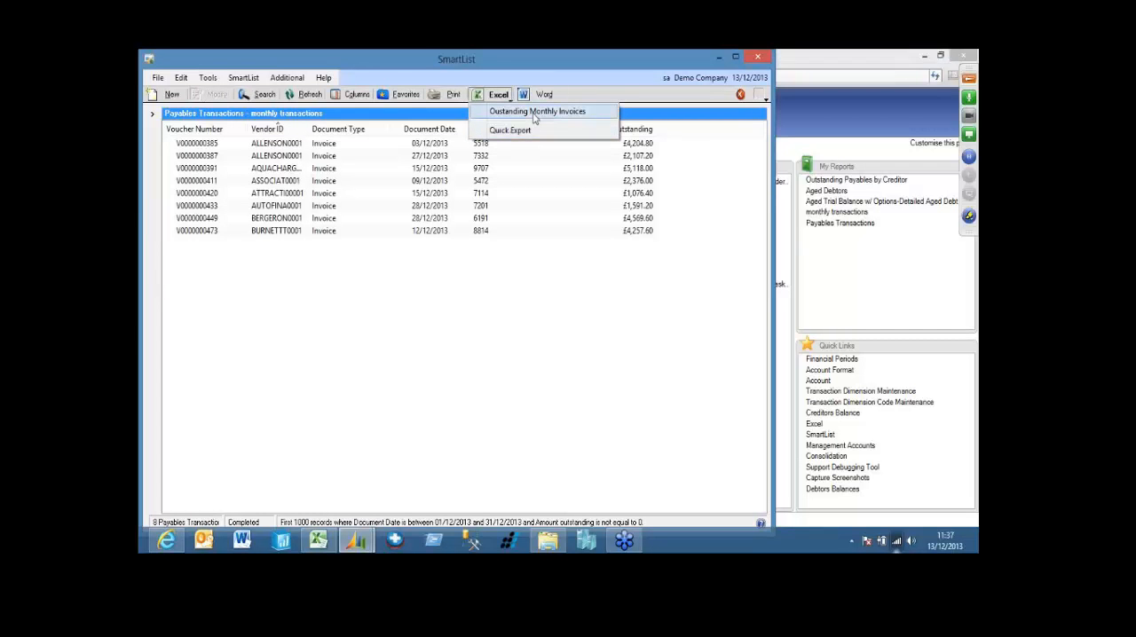
click(537, 112)
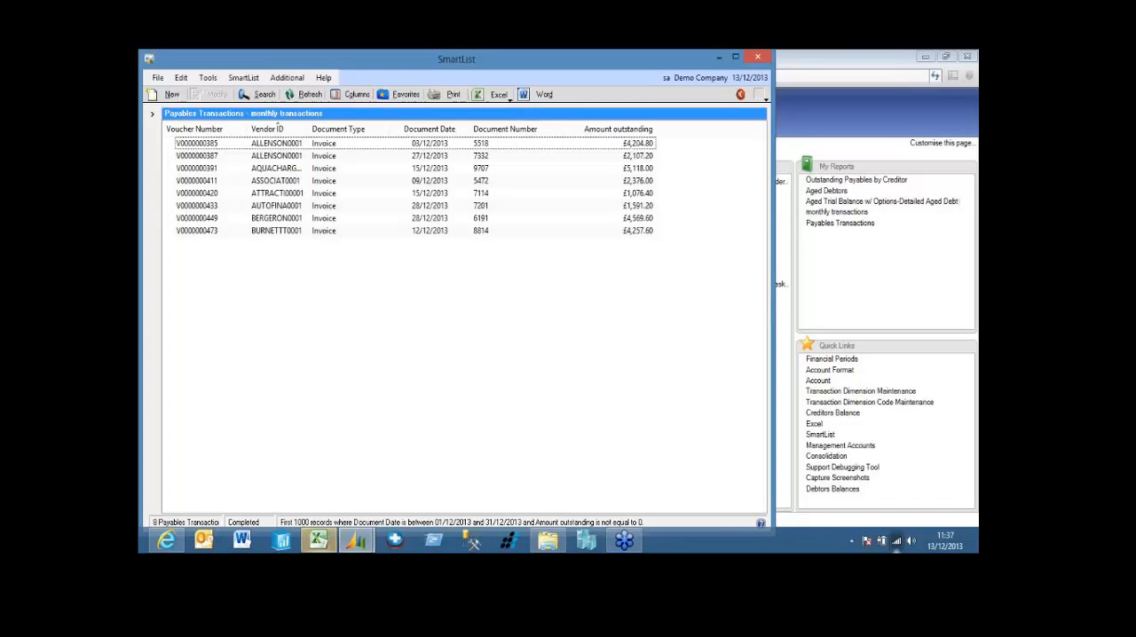
Step: Review the December vendor subtotals totalling 25,300.80 and close the workbook without saving
click(319, 541)
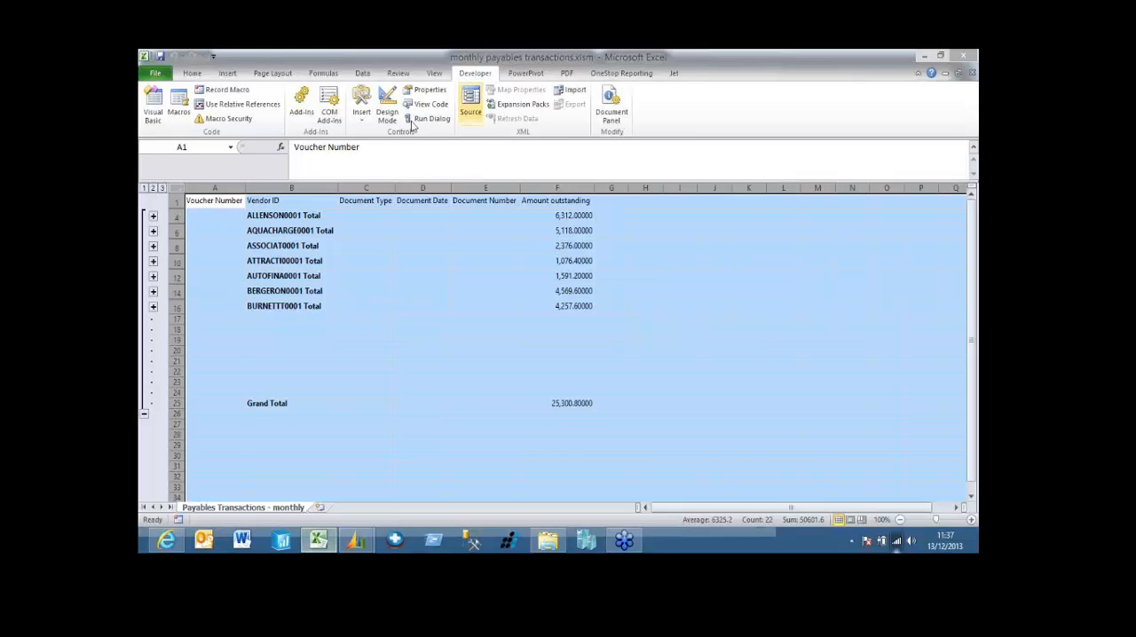
click(963, 56)
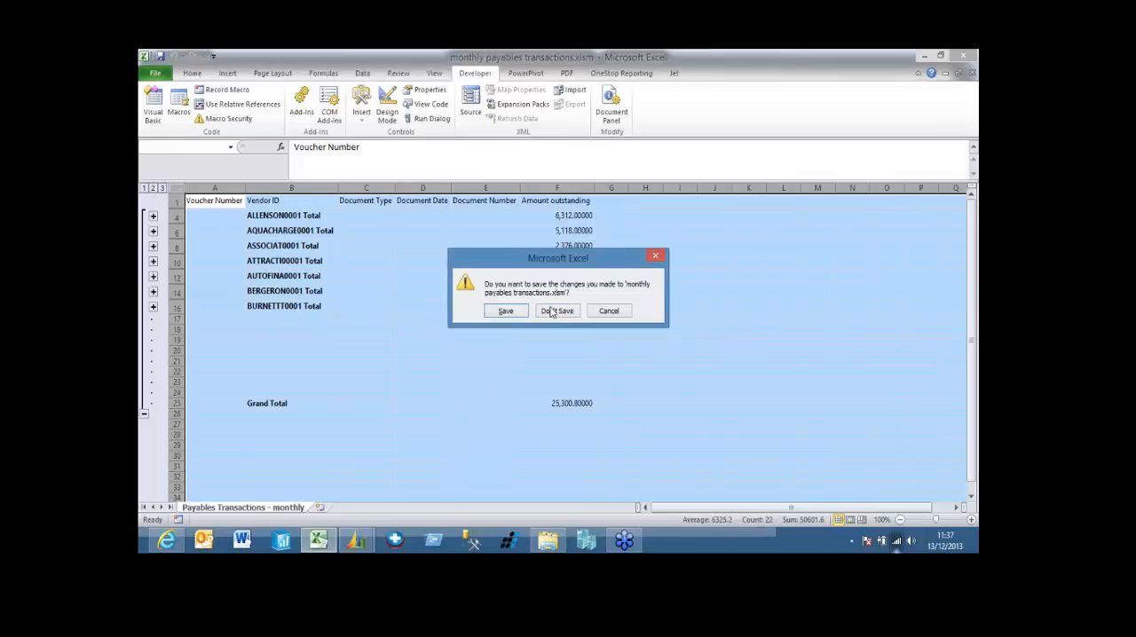
click(558, 311)
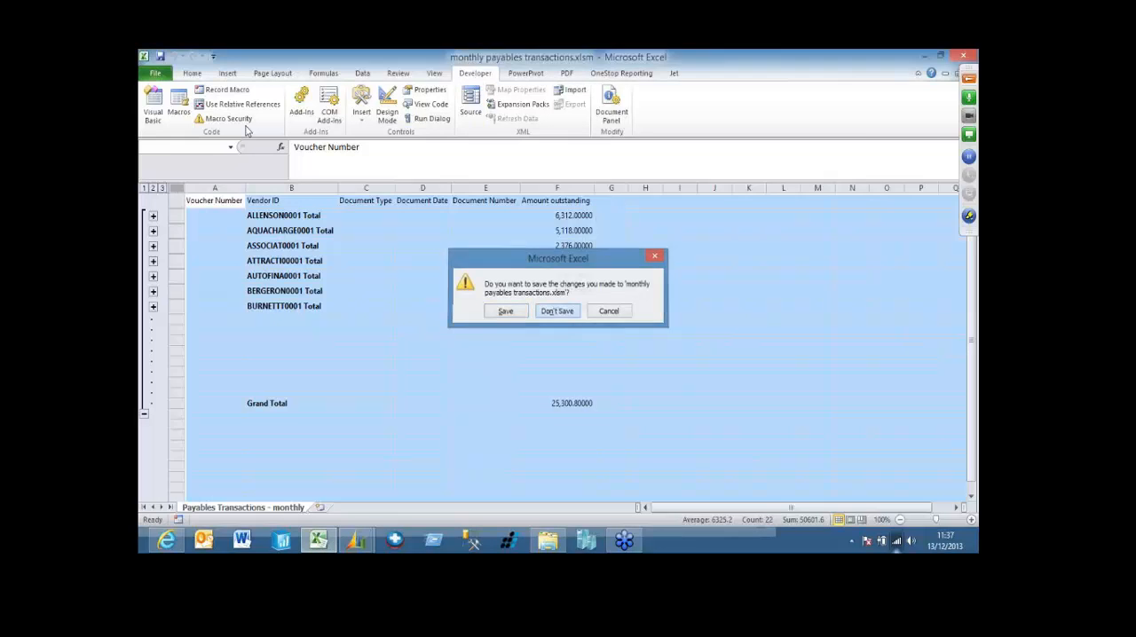
Step: Close SmartList and change the user date to 13/11/2013
click(760, 58)
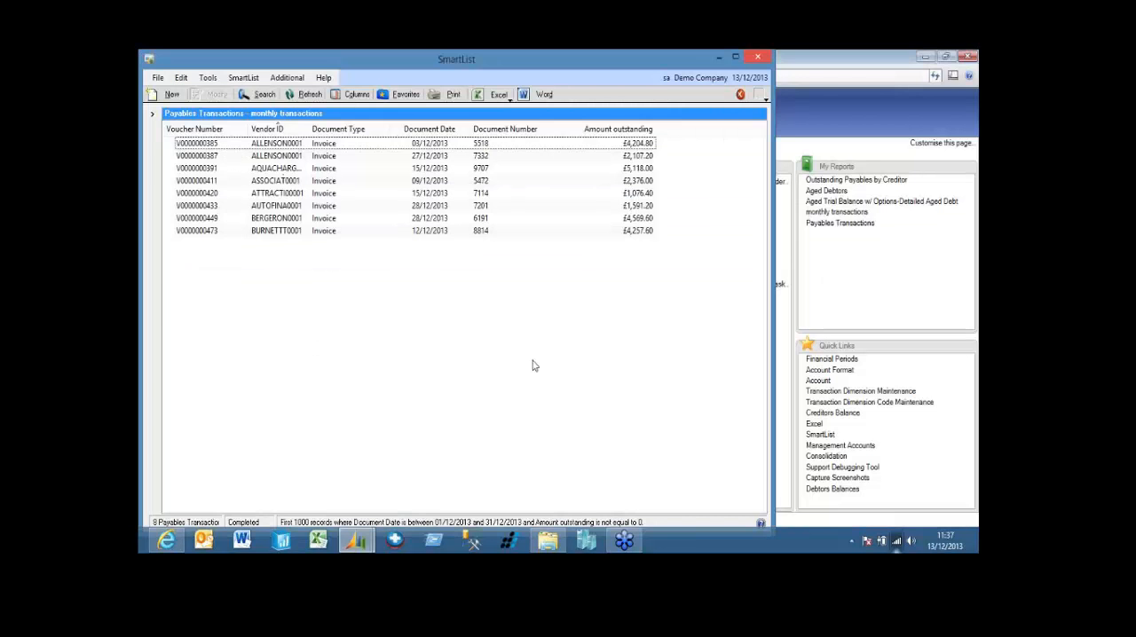
click(160, 520)
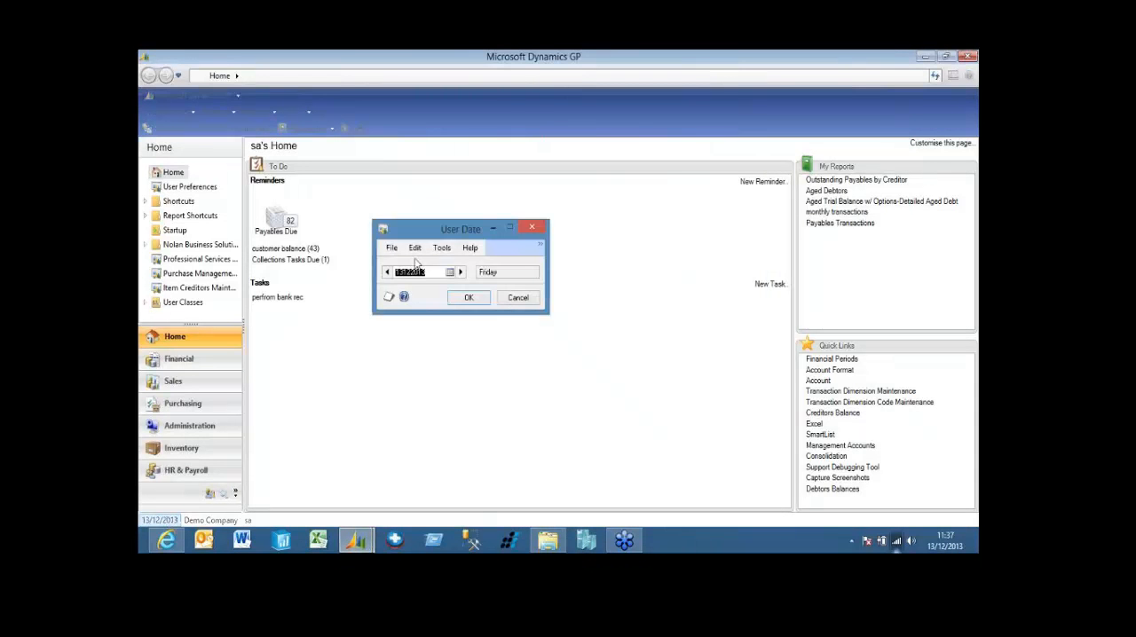
click(414, 272)
text(11)
click(469, 297)
Step: Reopen monthly transactions and export November data via Outstanding Monthly Invoices
click(307, 128)
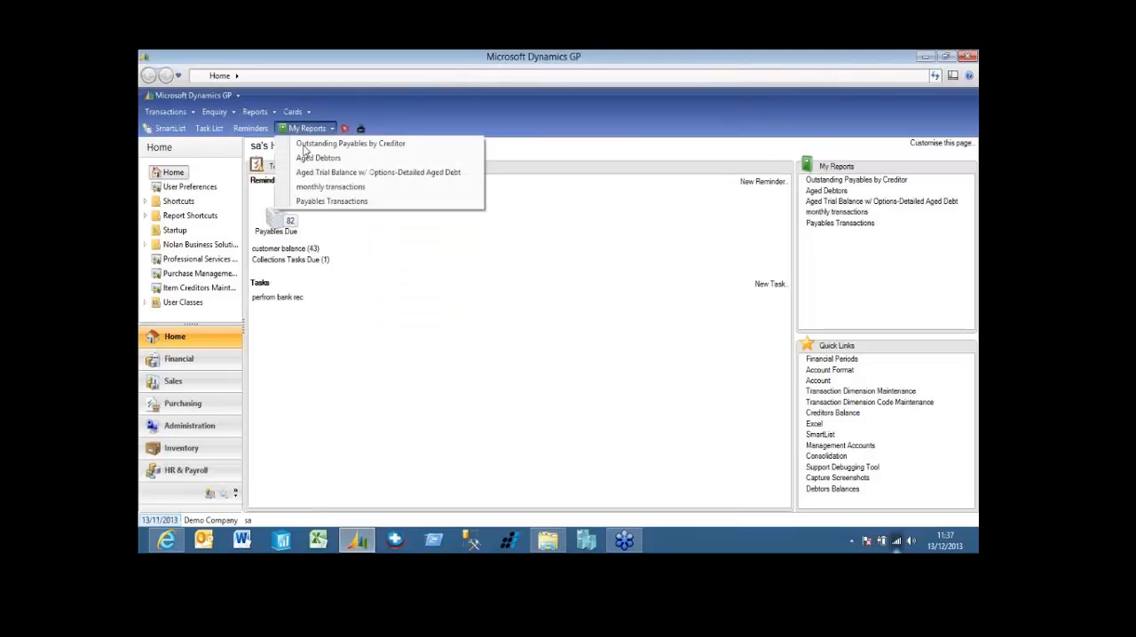
click(315, 188)
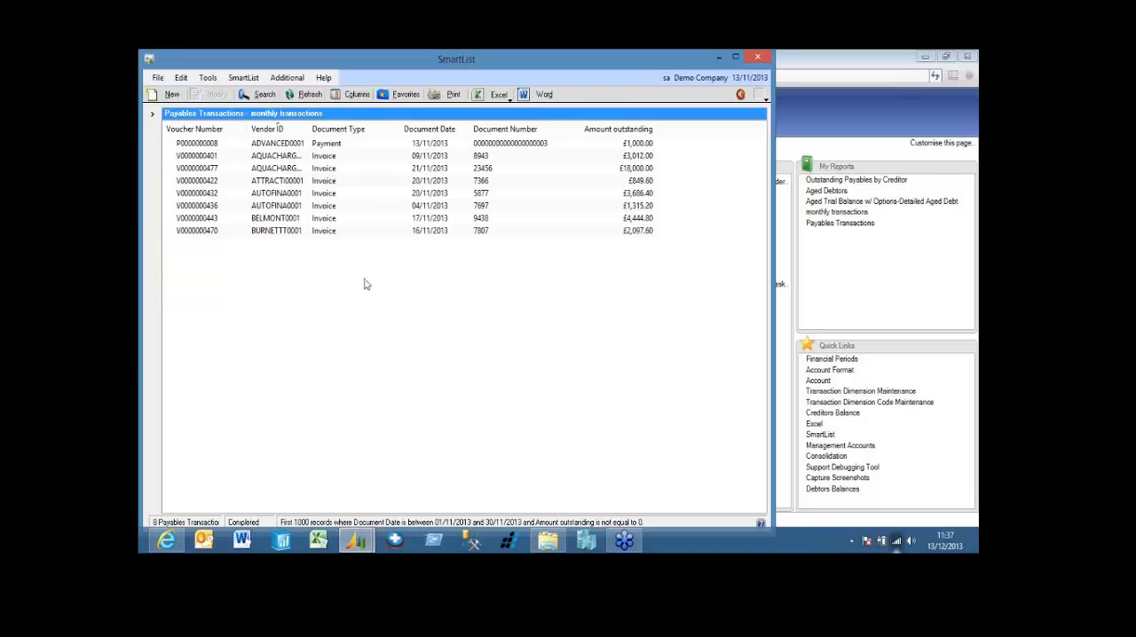
click(498, 94)
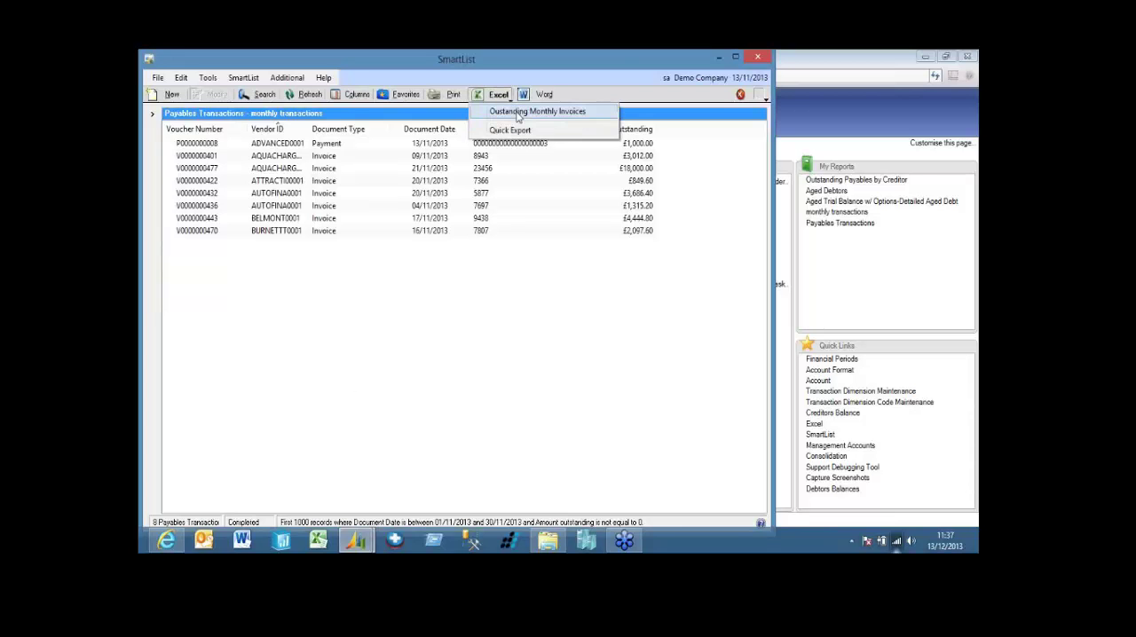
click(532, 111)
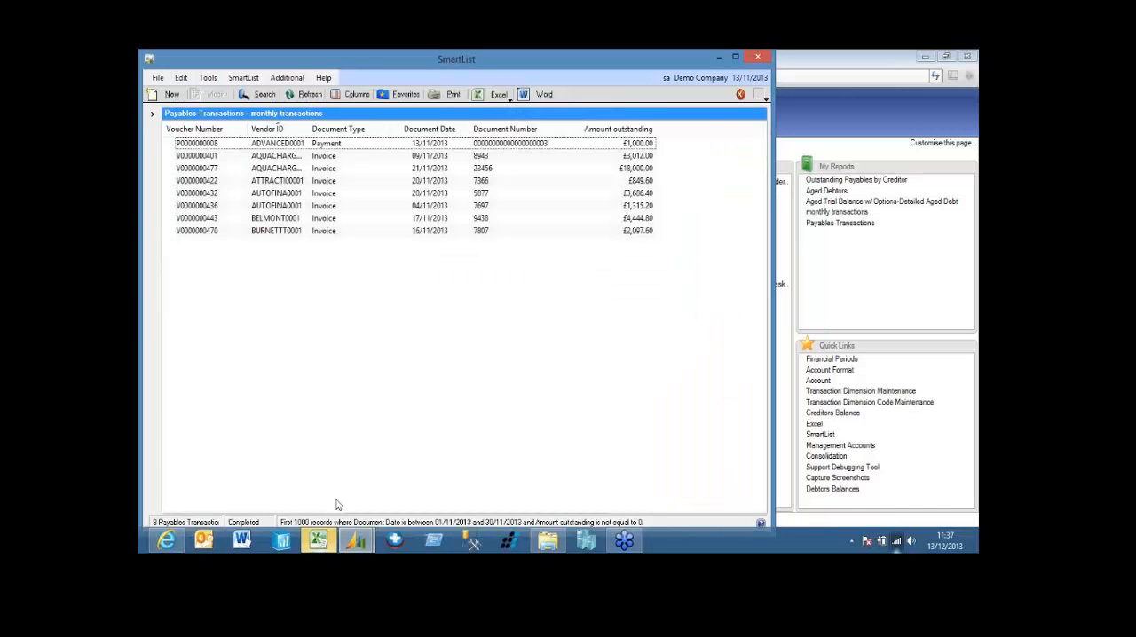
Step: Bring forward the November payables workbook showing six vendor subtotals totalling 34,405.60
click(320, 541)
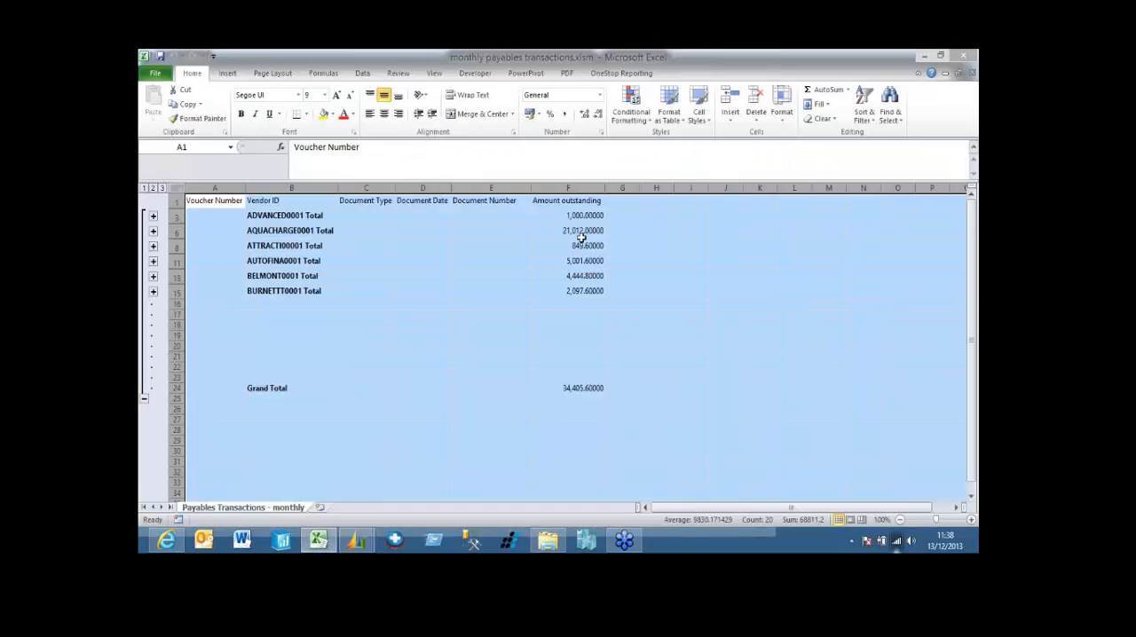